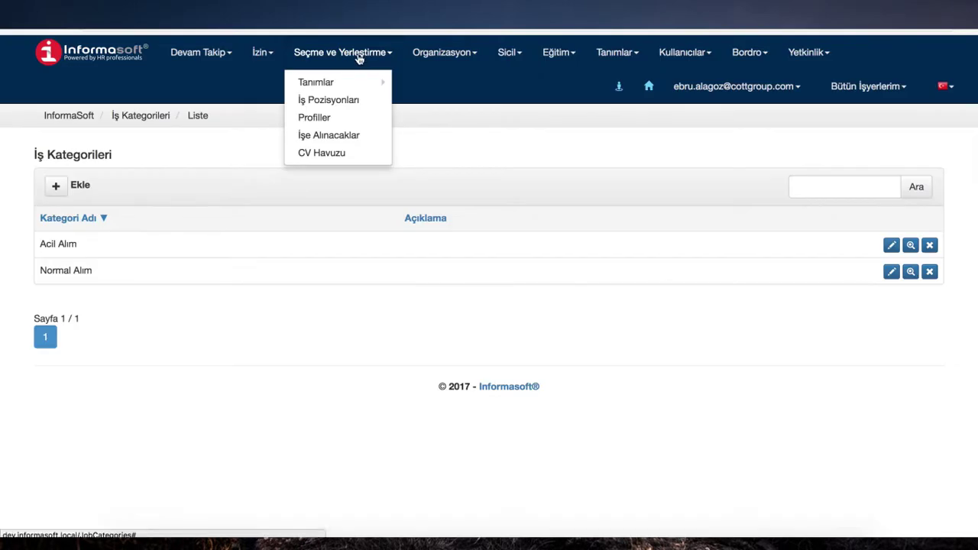
{"action": "left_click", "coordinate": [360, 52]}
{"action": "left_click", "coordinate": [359, 52]}
{"action": "mouse_move", "coordinate": [317, 83]}
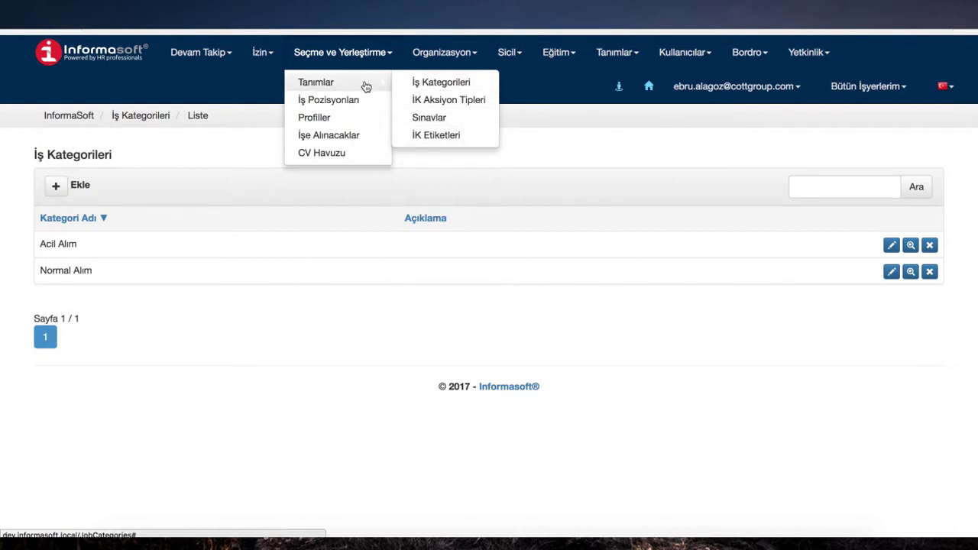
{"action": "left_click", "coordinate": [429, 83]}
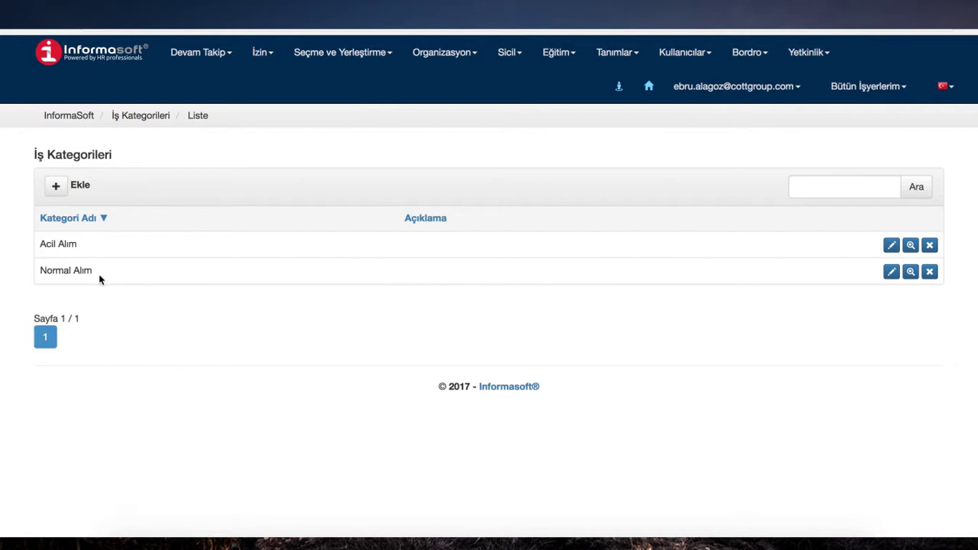
Step: Create a new job category named 'Acil alım' and submit it
{"action": "left_click", "coordinate": [56, 186]}
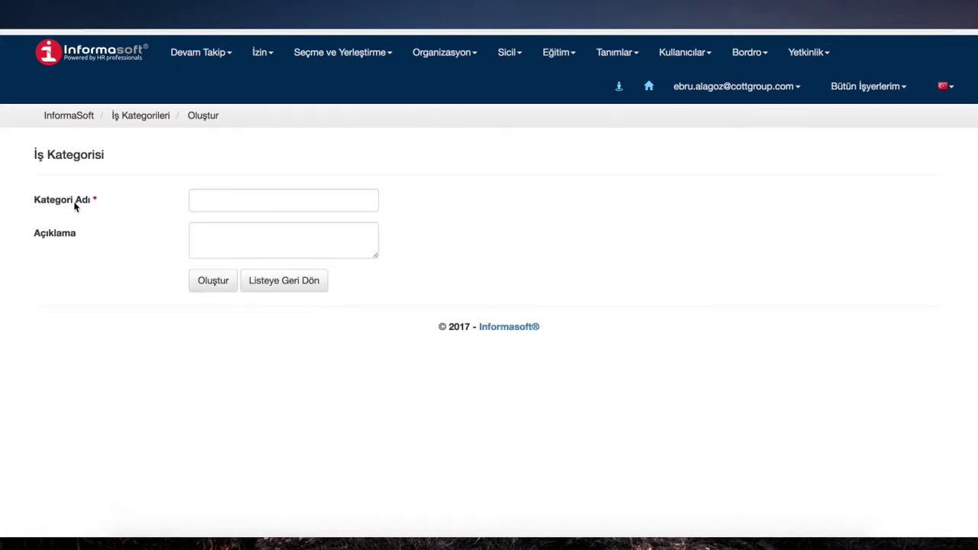
{"action": "left_click", "coordinate": [209, 202]}
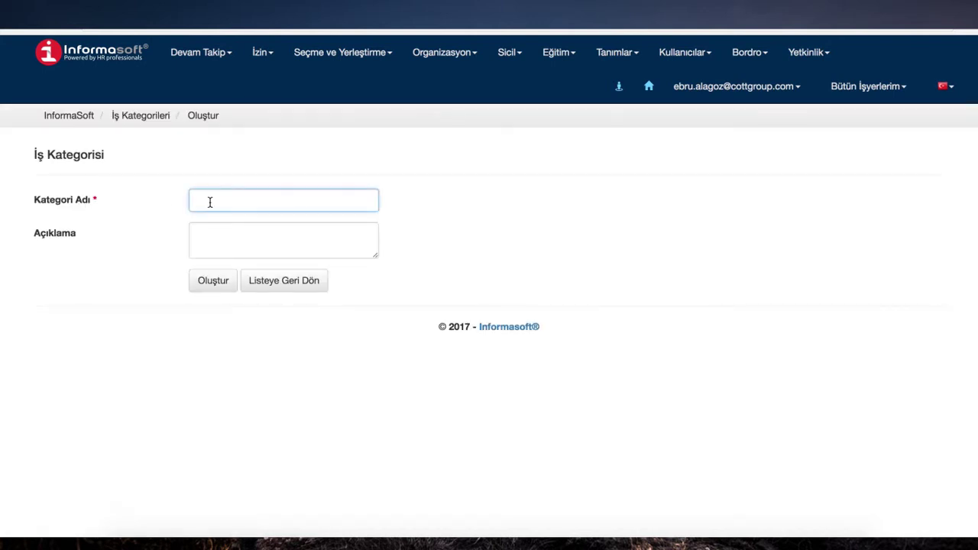
{"action": "type", "text": "Acil alım"}
{"action": "left_click", "coordinate": [214, 282]}
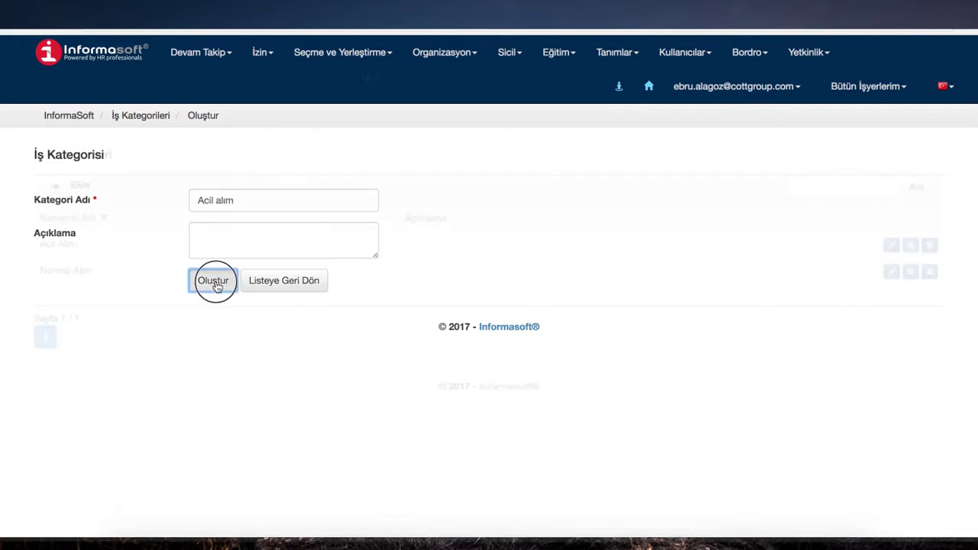
{"action": "left_click", "coordinate": [355, 55]}
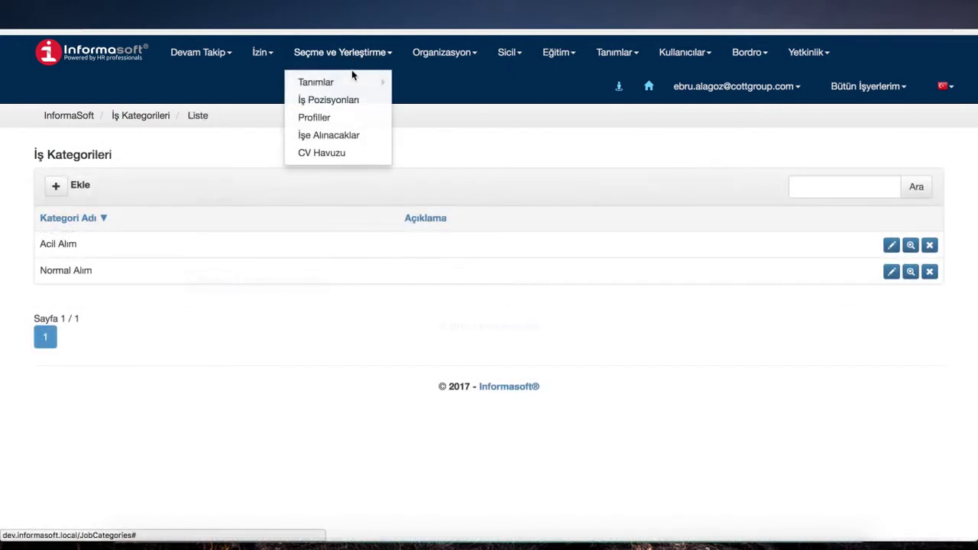
{"action": "mouse_move", "coordinate": [356, 83]}
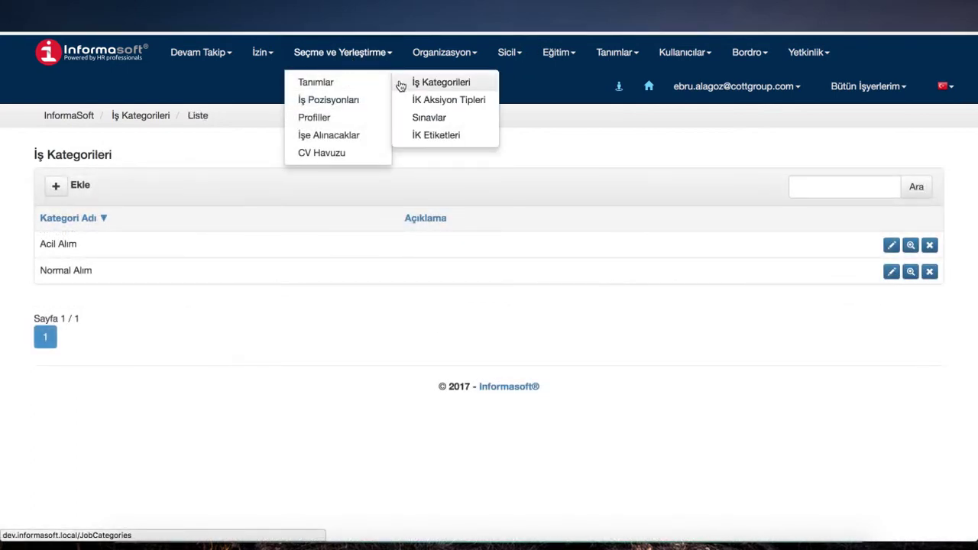
Step: Browse the İK Aksiyon Tipleri, Sınavlar and İK Etiketleri definition lists in turn
{"action": "left_click", "coordinate": [418, 100]}
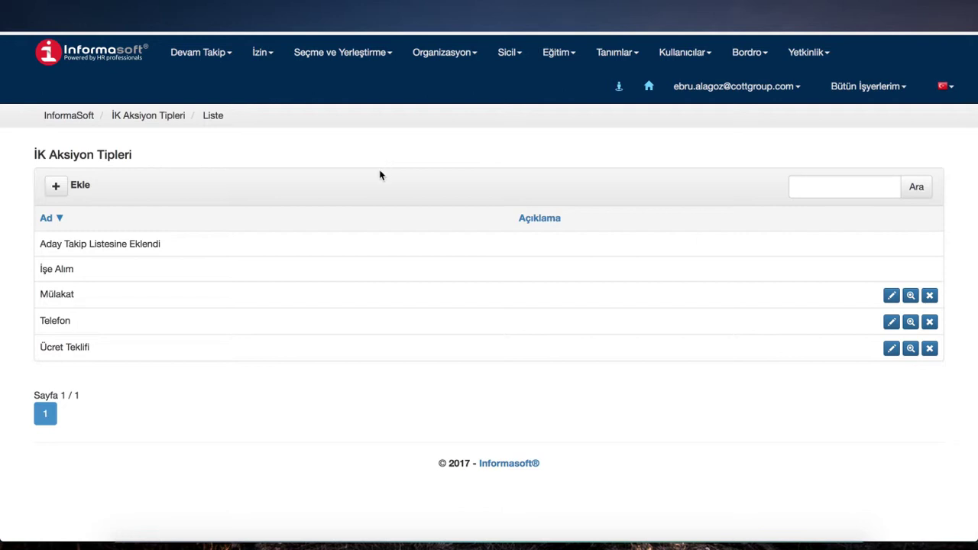
{"action": "left_click", "coordinate": [355, 55]}
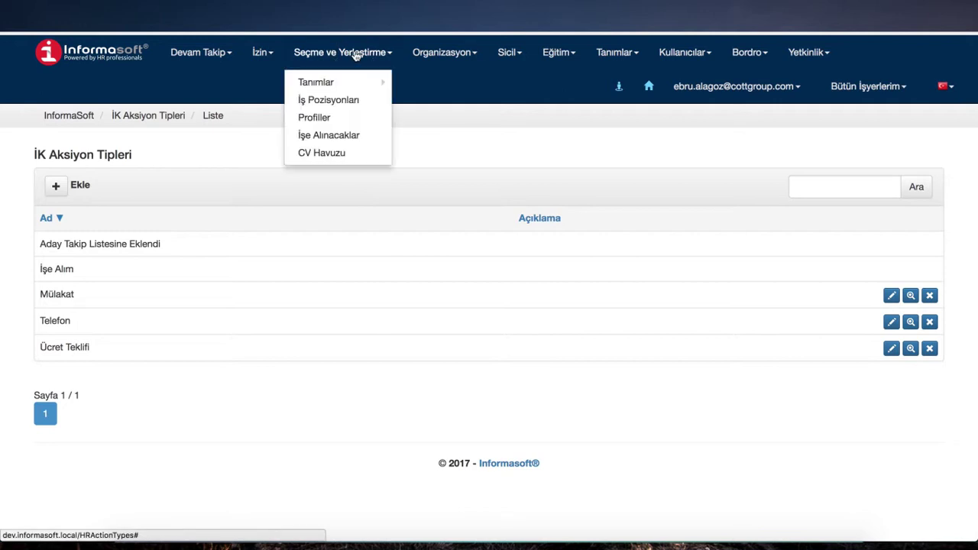
{"action": "mouse_move", "coordinate": [372, 81]}
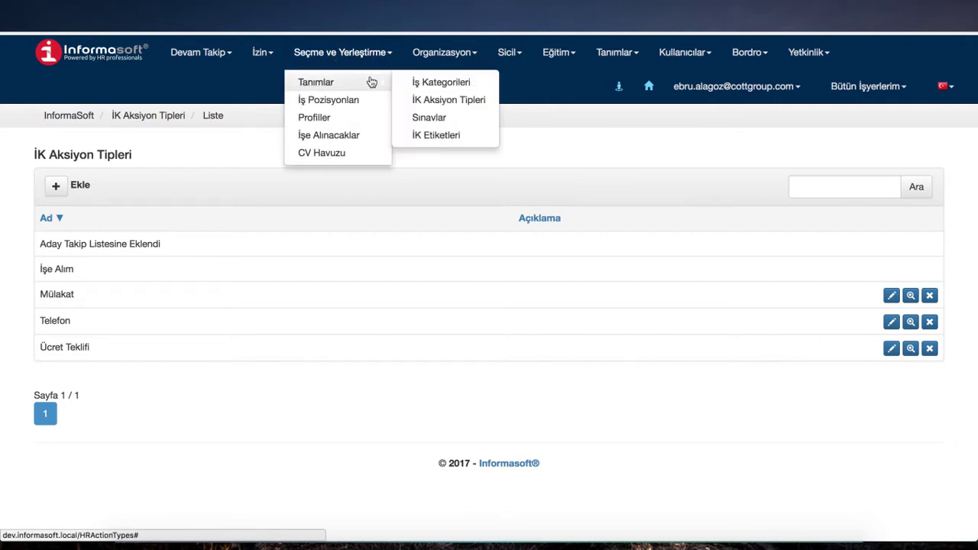
{"action": "left_click", "coordinate": [425, 120]}
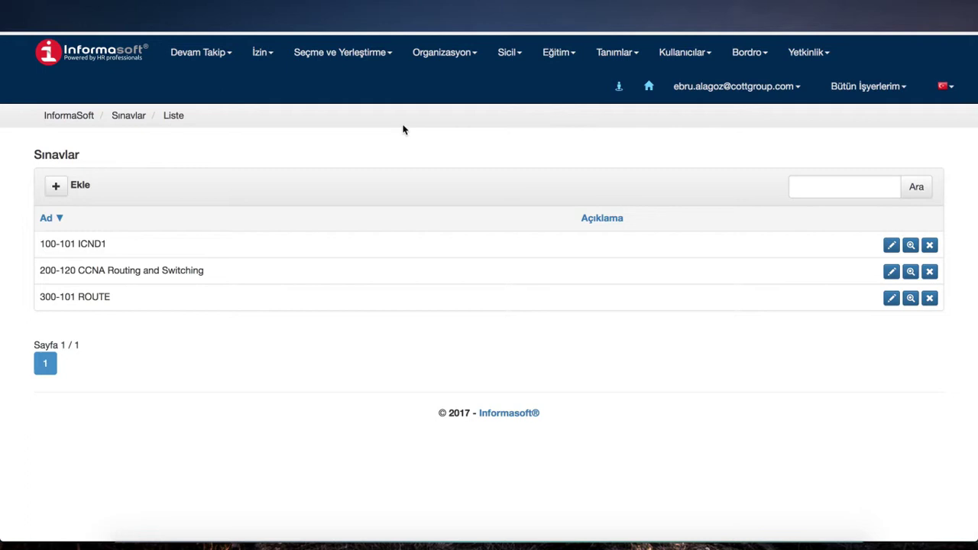
{"action": "left_click", "coordinate": [369, 58]}
{"action": "mouse_move", "coordinate": [369, 82]}
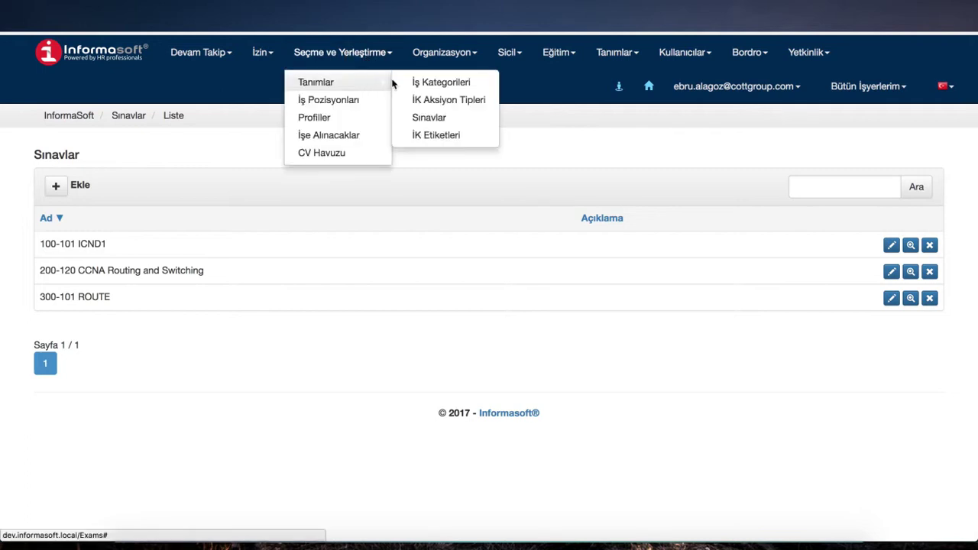
{"action": "left_click", "coordinate": [420, 135]}
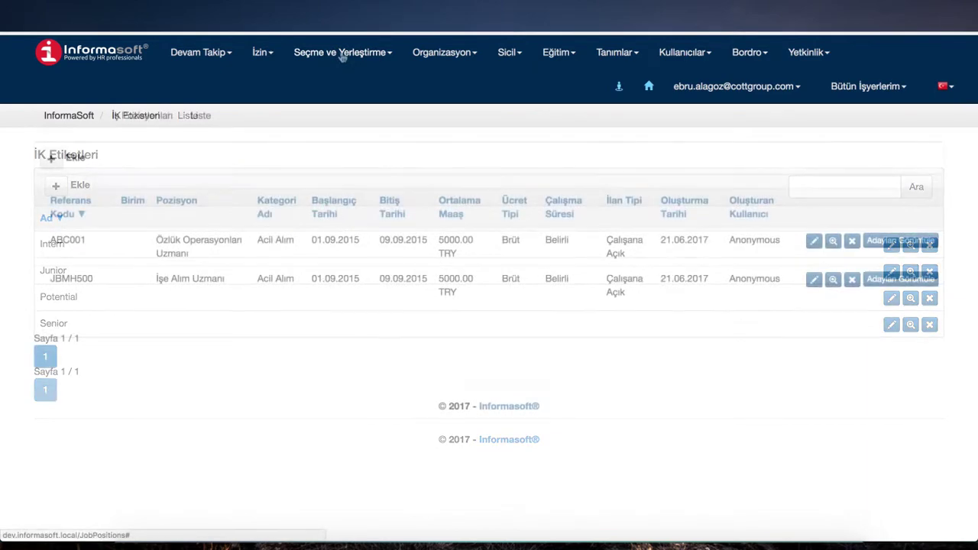
{"action": "left_click", "coordinate": [341, 53]}
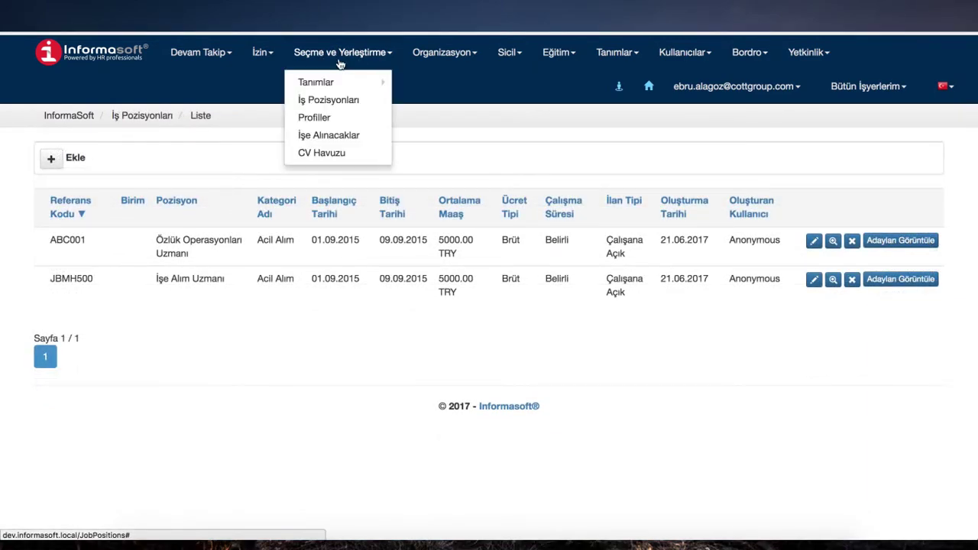
Step: Start a new job position and review the job family type and department choices
{"action": "left_click", "coordinate": [327, 98]}
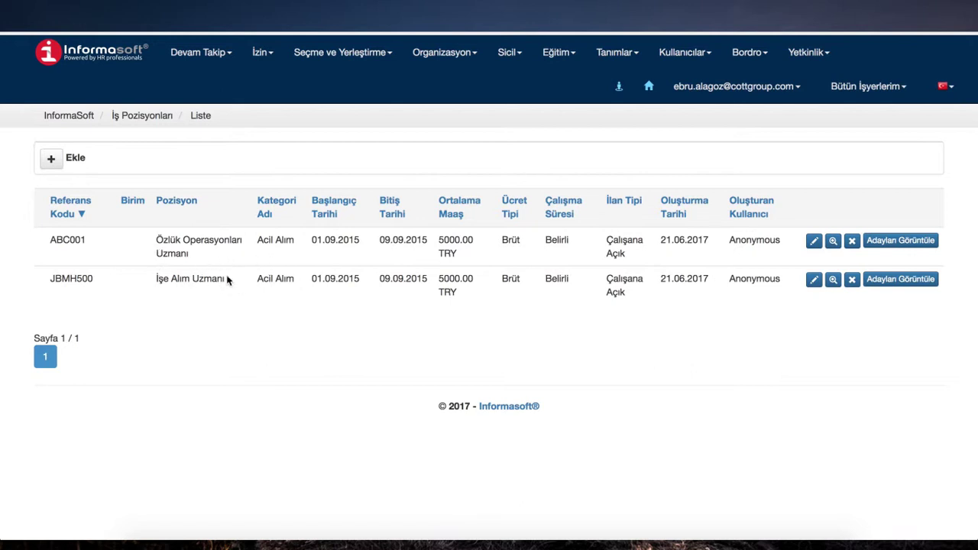
{"action": "left_click", "coordinate": [52, 162]}
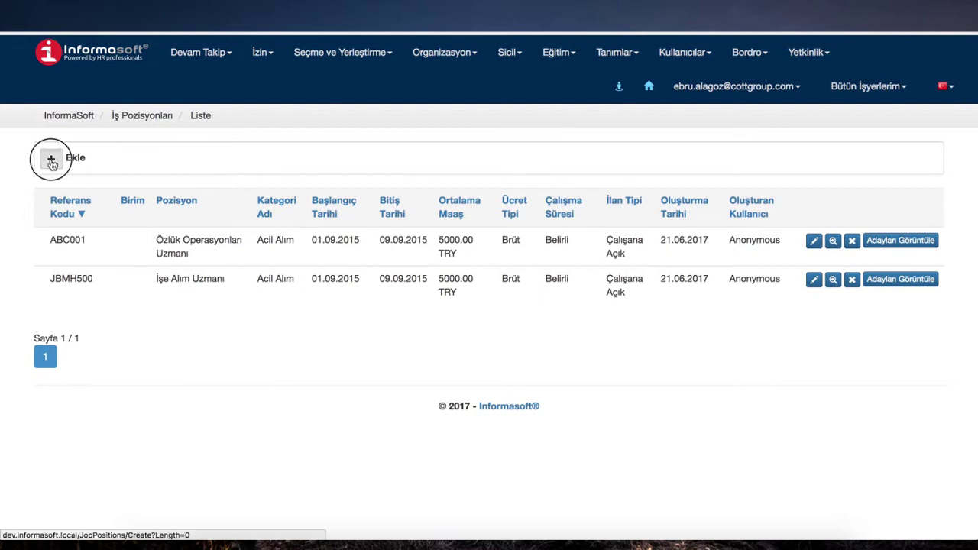
{"action": "left_click", "coordinate": [206, 203]}
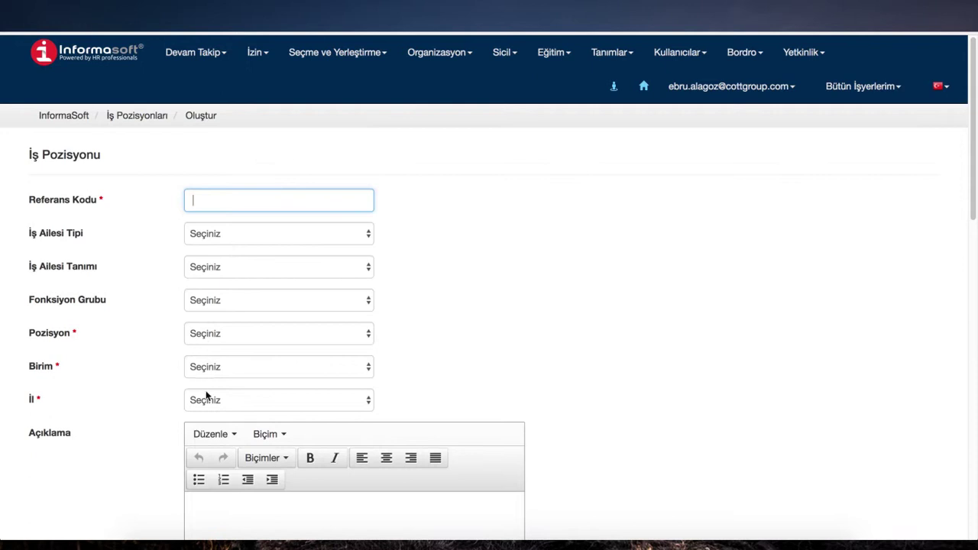
{"action": "left_click", "coordinate": [240, 236]}
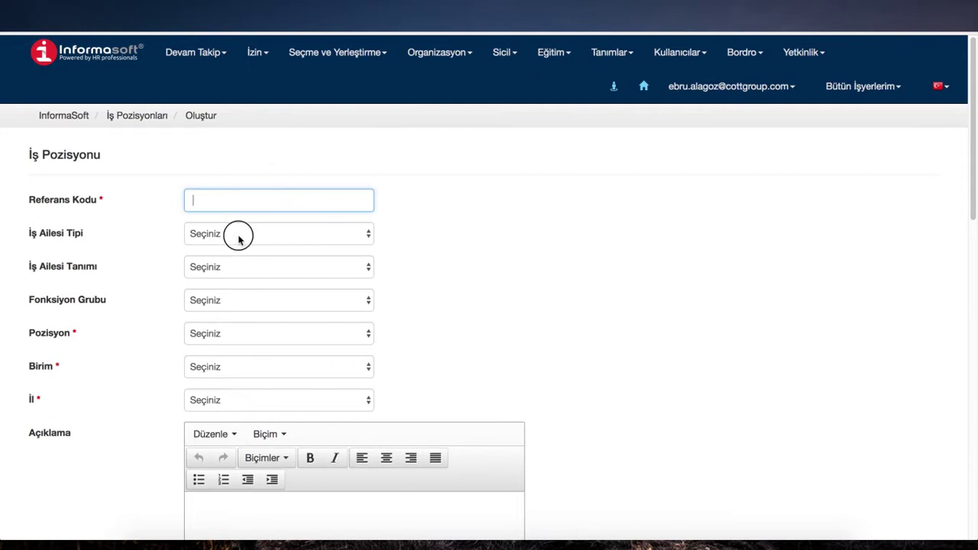
{"action": "left_click", "coordinate": [396, 249]}
{"action": "left_click", "coordinate": [313, 368]}
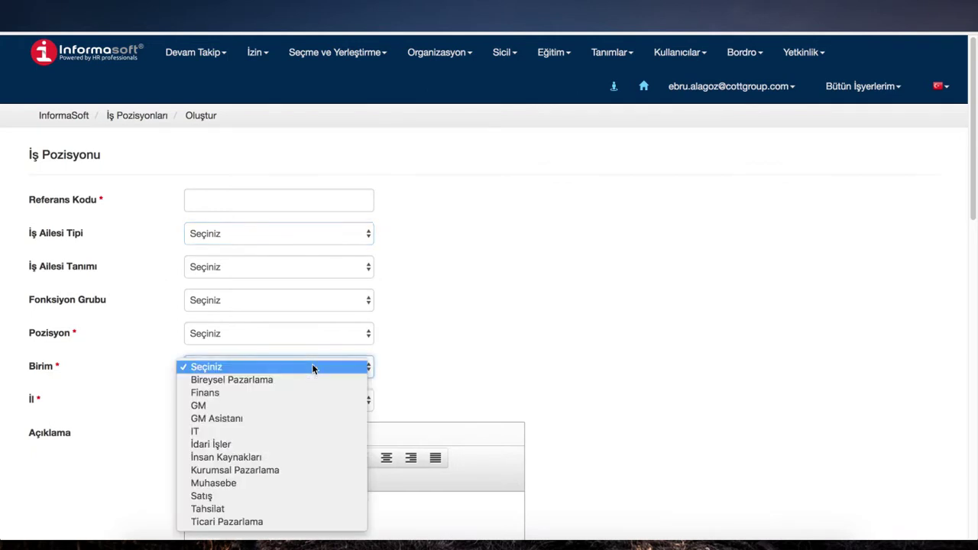
{"action": "left_click", "coordinate": [448, 346]}
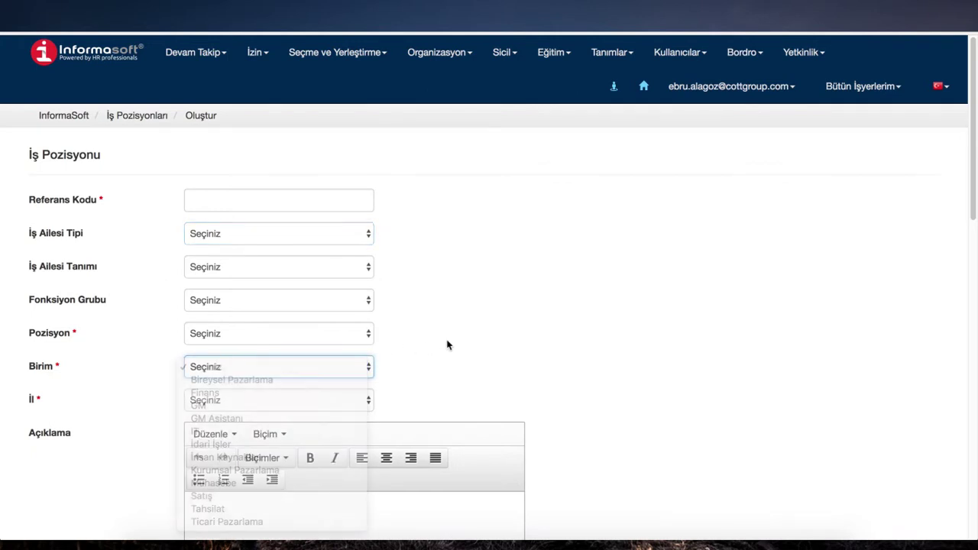
Step: Check the job category choices, including Acil Alım, then submit the position form
{"action": "scroll", "coordinate": [420, 289], "scroll_direction": "down", "scroll_amount": 1}
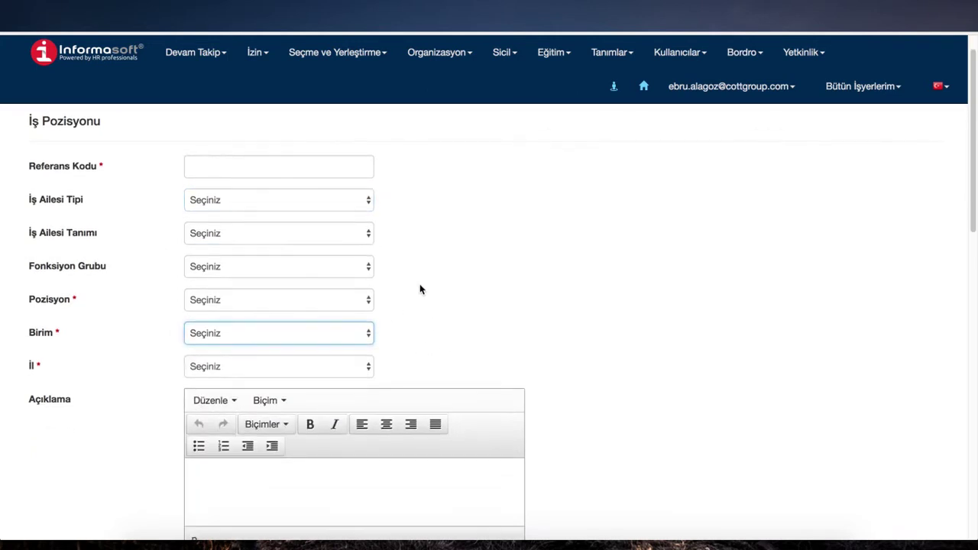
{"action": "scroll", "coordinate": [426, 281], "scroll_direction": "down", "scroll_amount": 1}
{"action": "scroll", "coordinate": [427, 281], "scroll_direction": "down", "scroll_amount": 10}
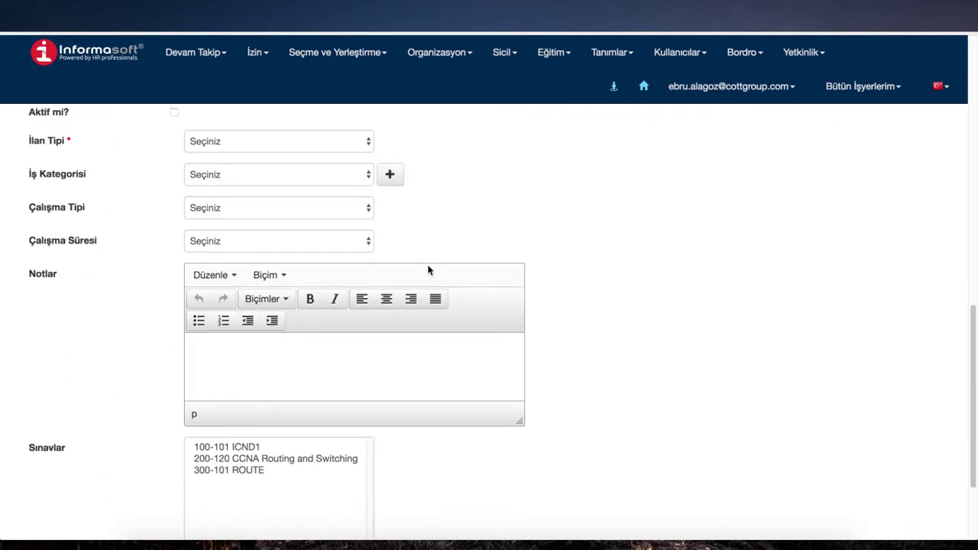
{"action": "left_click", "coordinate": [324, 182]}
{"action": "left_click", "coordinate": [443, 213]}
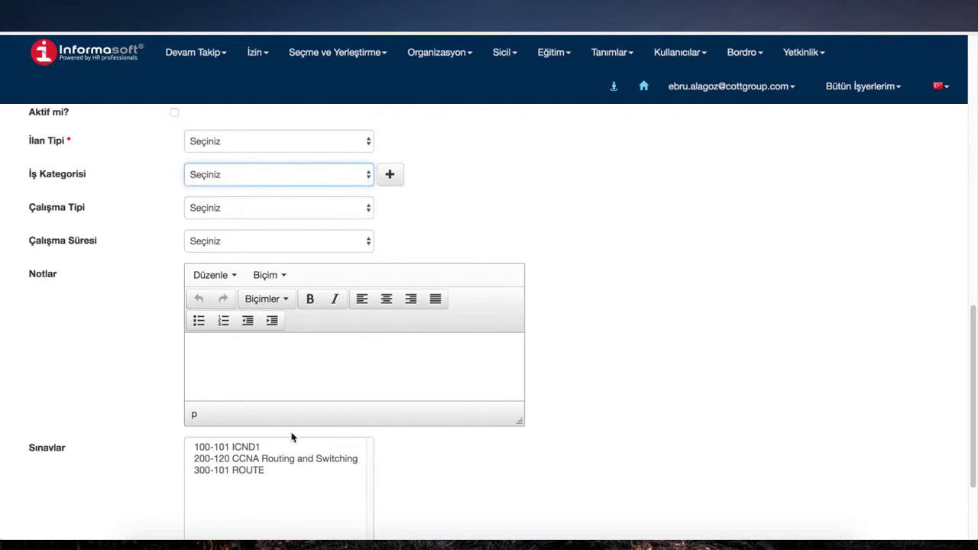
{"action": "scroll", "coordinate": [292, 436], "scroll_direction": "down", "scroll_amount": 5}
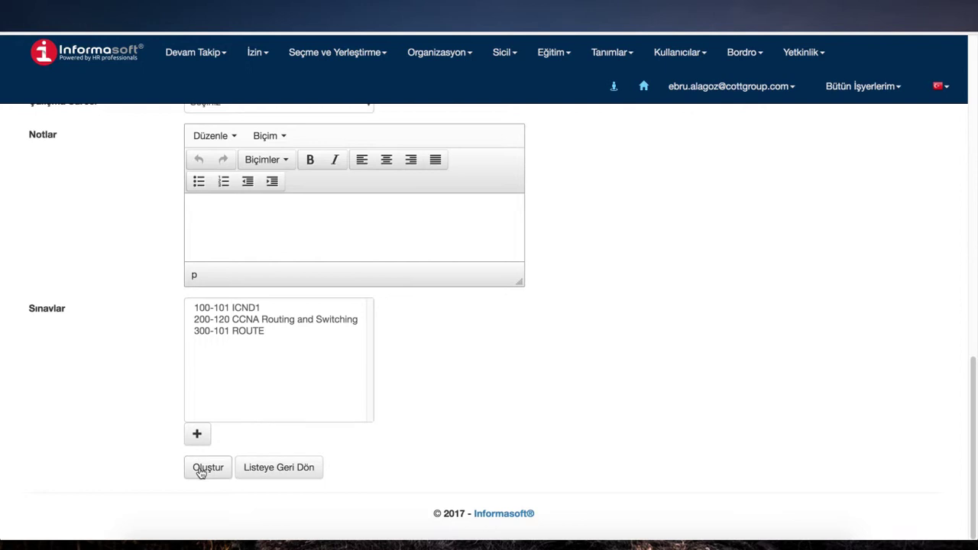
{"action": "left_click", "coordinate": [201, 475]}
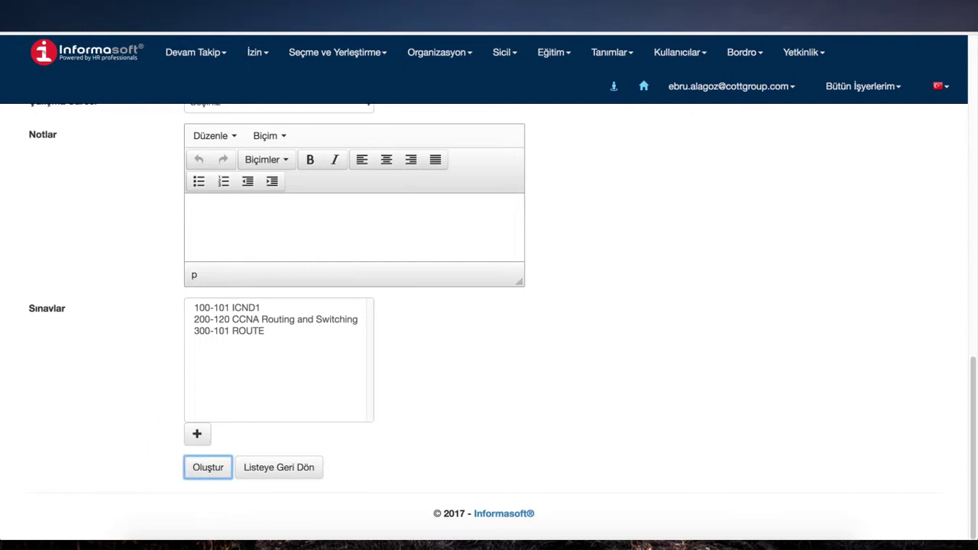
{"action": "left_click", "coordinate": [350, 47]}
Step: Add a new CV from the file fotografli-cv-1.docx and create the record
{"action": "mouse_move", "coordinate": [350, 78]}
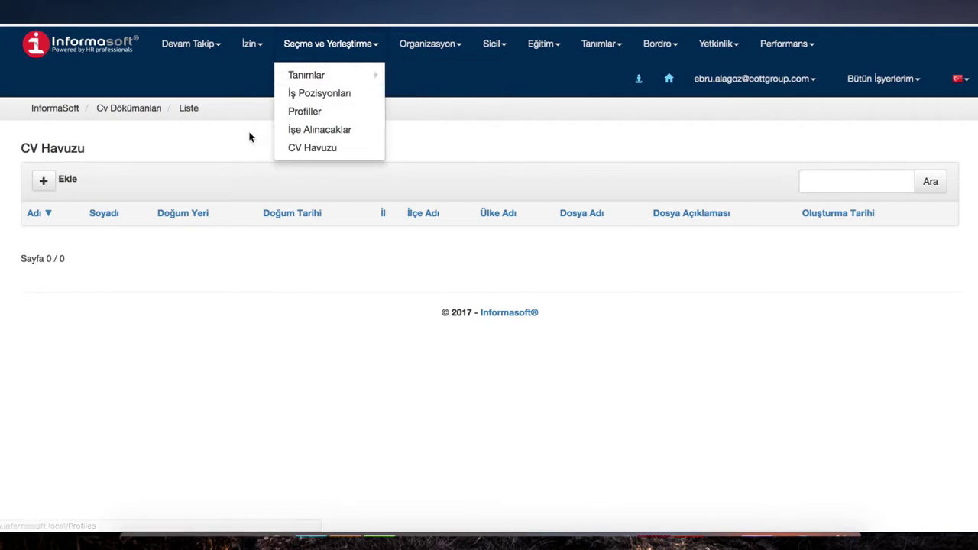
{"action": "left_click", "coordinate": [44, 184]}
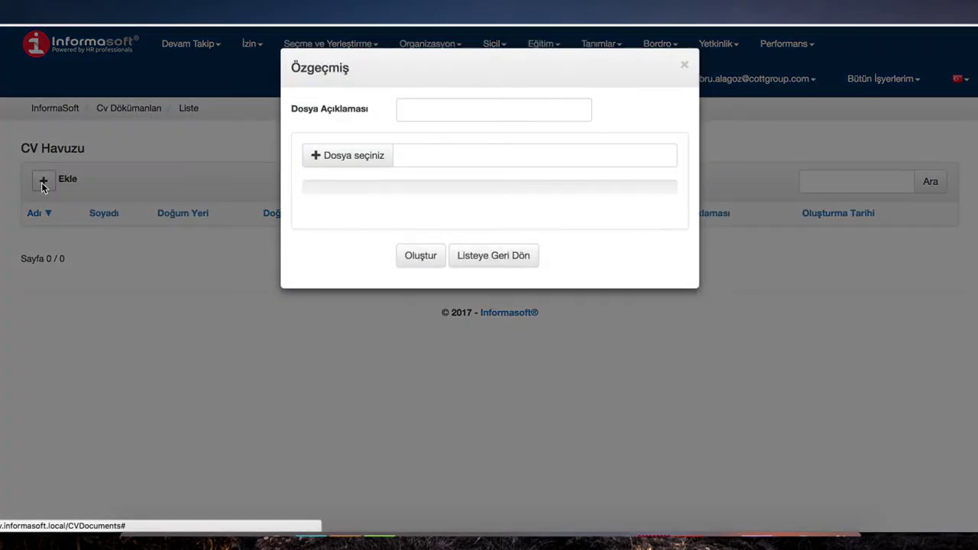
{"action": "left_click", "coordinate": [314, 154]}
{"action": "left_click", "coordinate": [425, 98]}
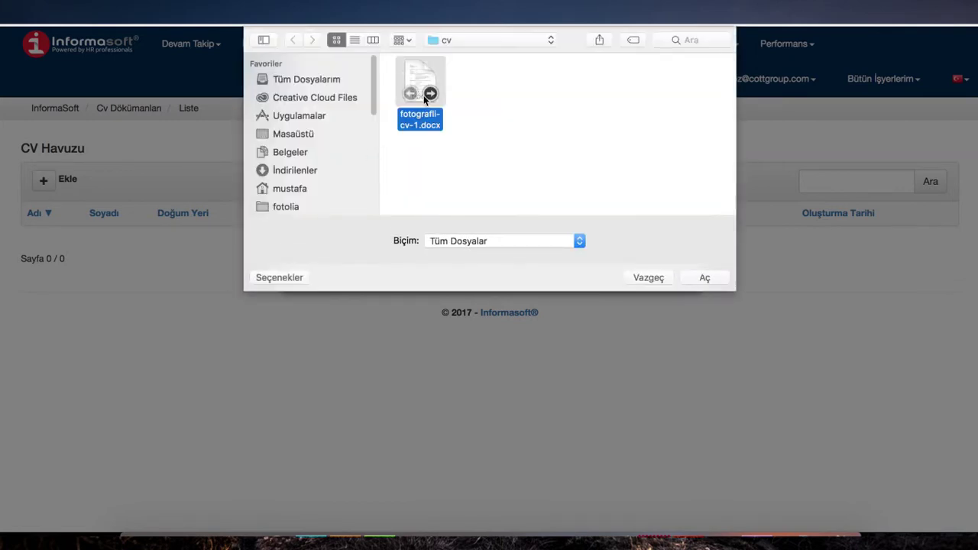
{"action": "left_click", "coordinate": [703, 278]}
{"action": "left_click", "coordinate": [423, 257]}
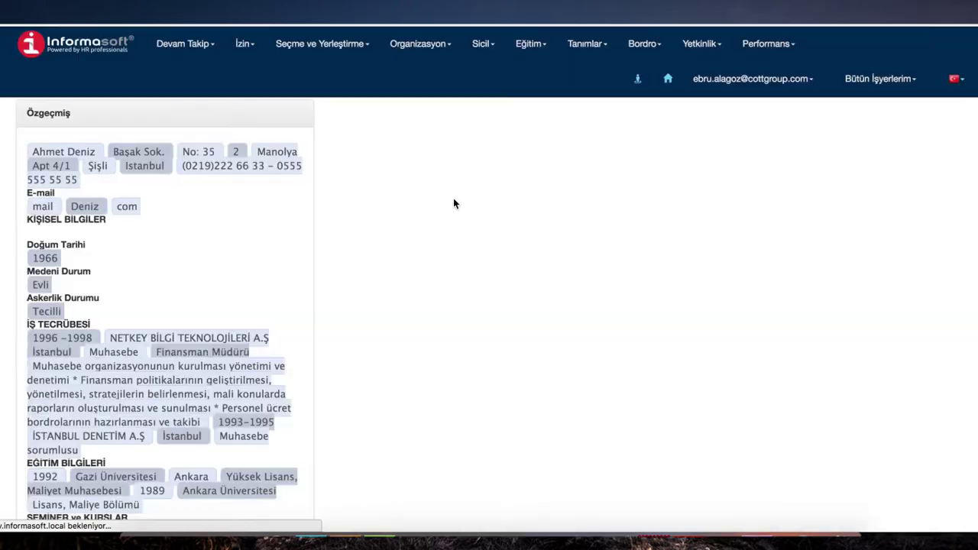
Step: Set the candidate's Cinsiyet to Erkek and save the parsed CV form
{"action": "scroll", "coordinate": [445, 319], "scroll_direction": "down", "scroll_amount": 3}
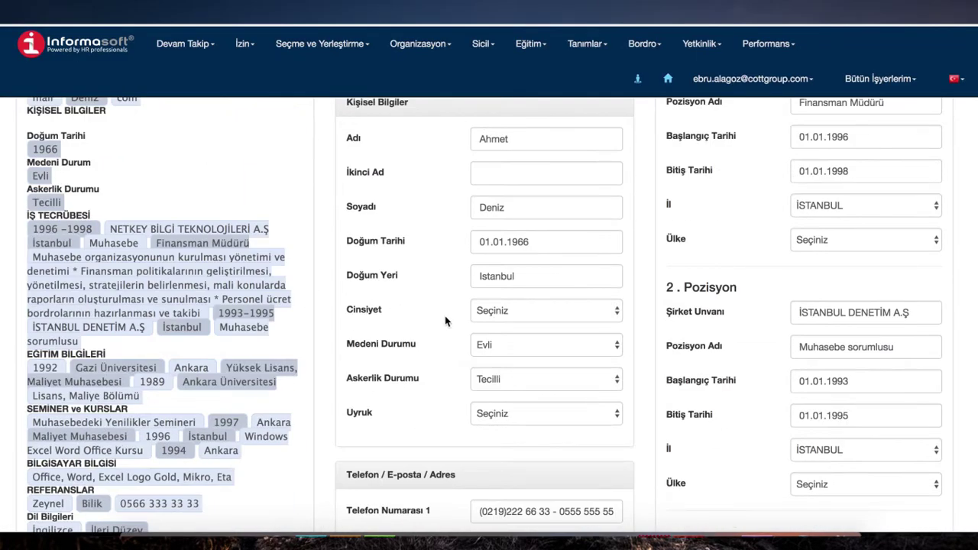
{"action": "left_click", "coordinate": [527, 316]}
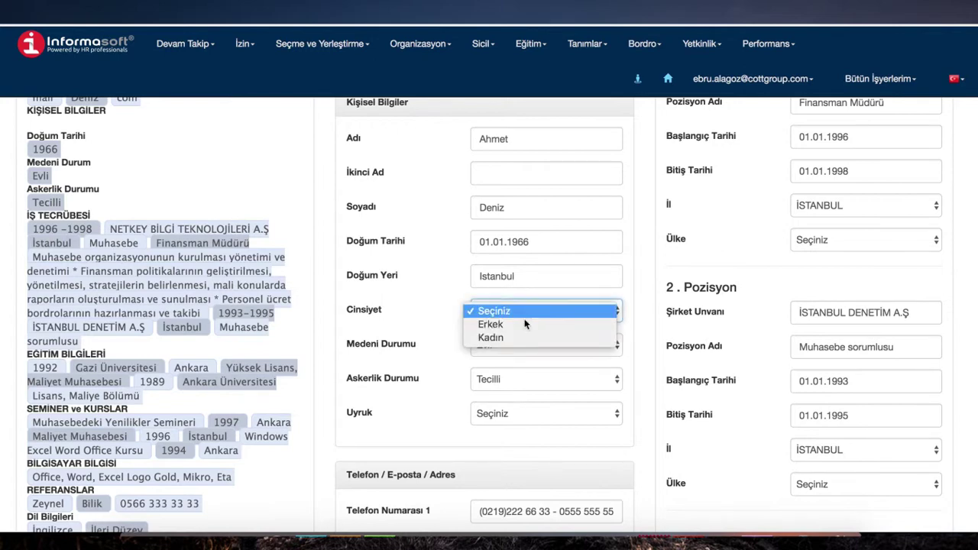
{"action": "left_click", "coordinate": [517, 324]}
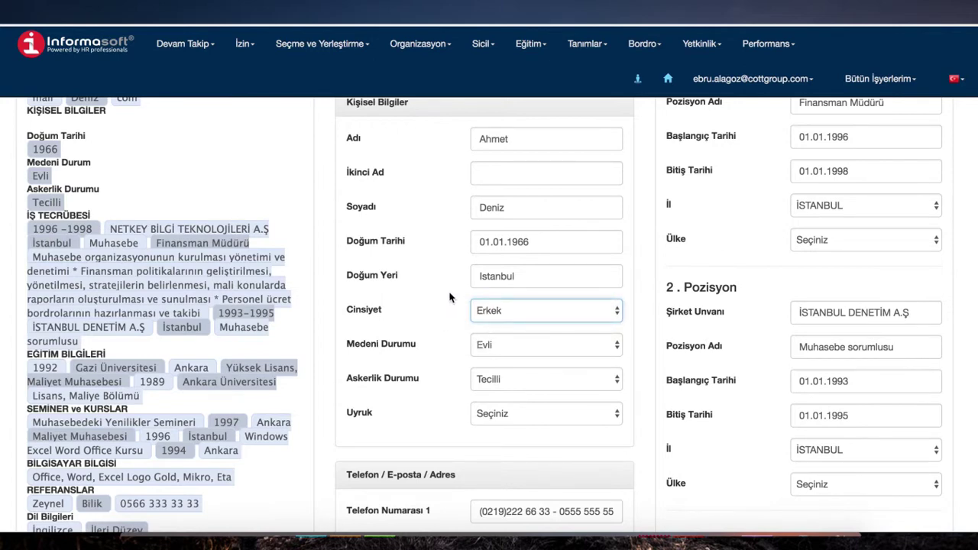
{"action": "scroll", "coordinate": [450, 298], "scroll_direction": "down", "scroll_amount": 6}
{"action": "scroll", "coordinate": [615, 349], "scroll_direction": "down", "scroll_amount": 2}
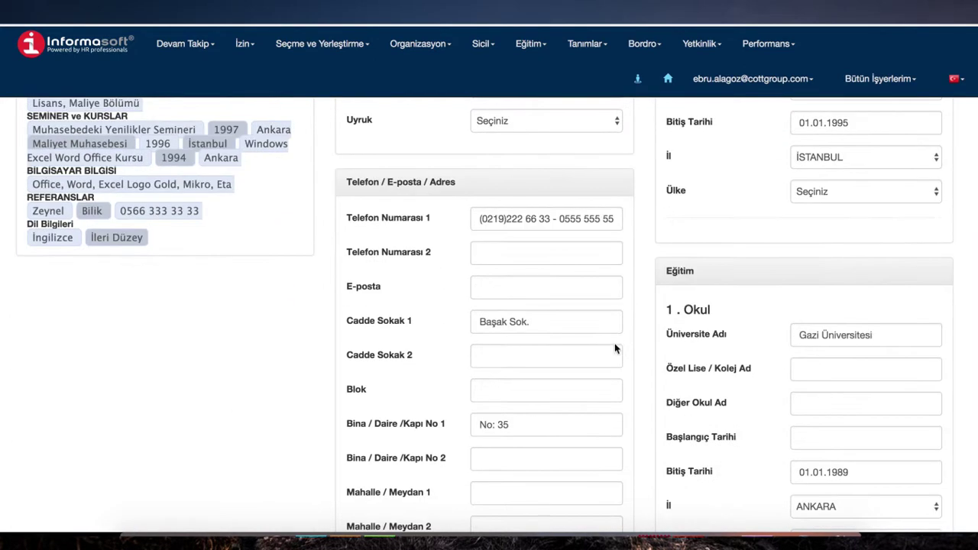
{"action": "scroll", "coordinate": [615, 348], "scroll_direction": "down", "scroll_amount": 5}
{"action": "scroll", "coordinate": [559, 304], "scroll_direction": "down", "scroll_amount": 5}
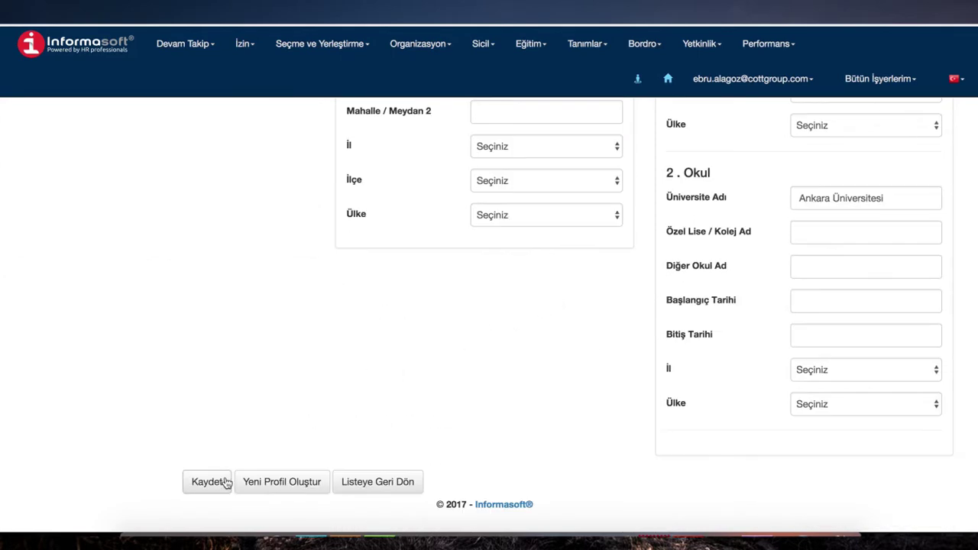
{"action": "left_click", "coordinate": [200, 483]}
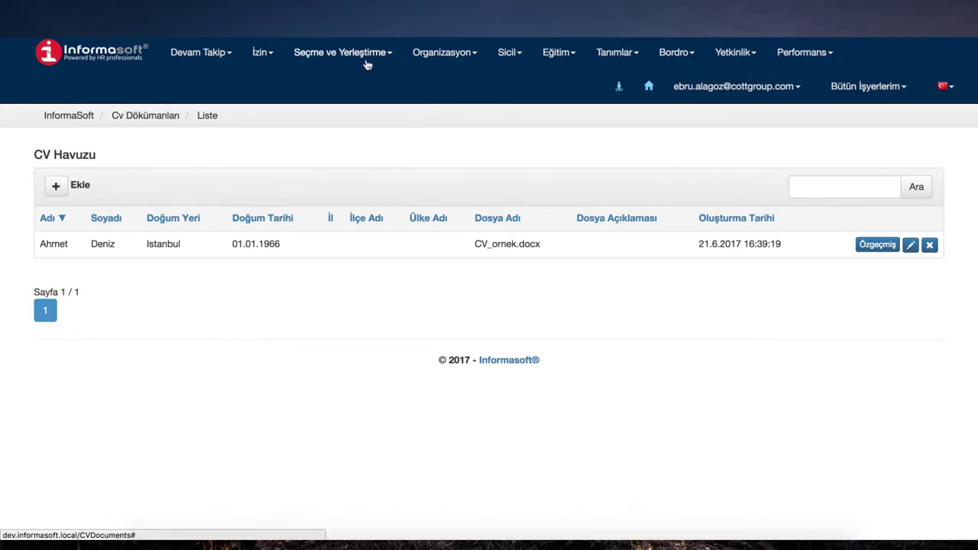
Step: Look at the Profiller list, then return to the CV Havuzu page
{"action": "left_click", "coordinate": [364, 55]}
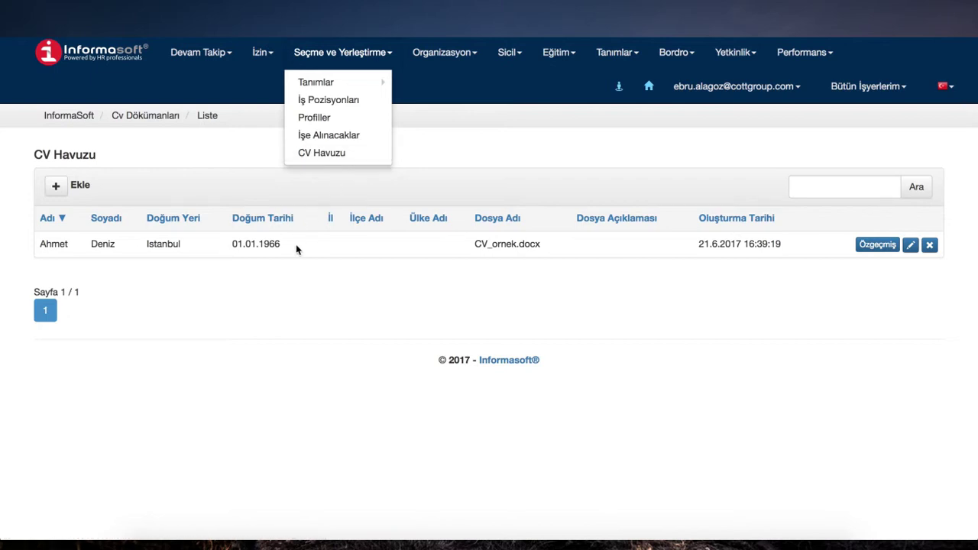
{"action": "left_click", "coordinate": [325, 249]}
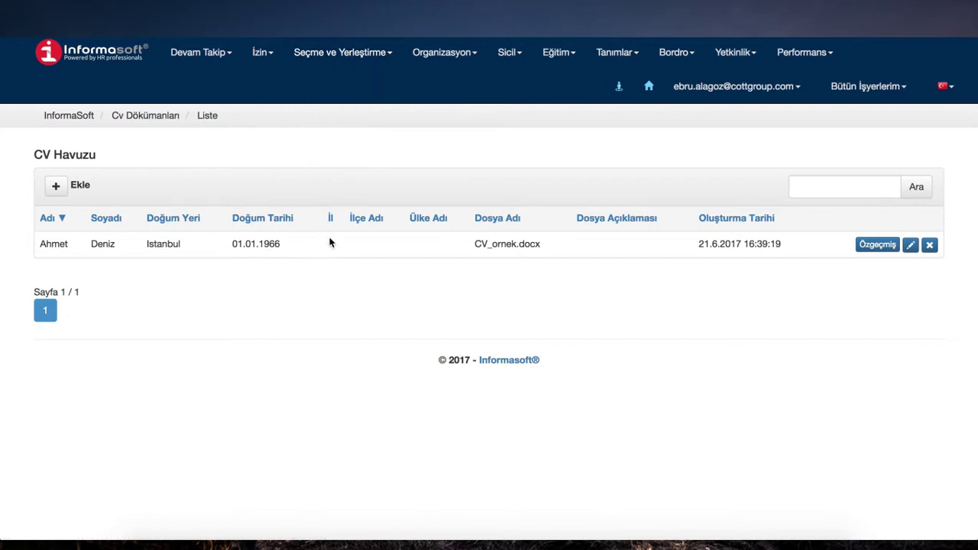
{"action": "left_click", "coordinate": [329, 55]}
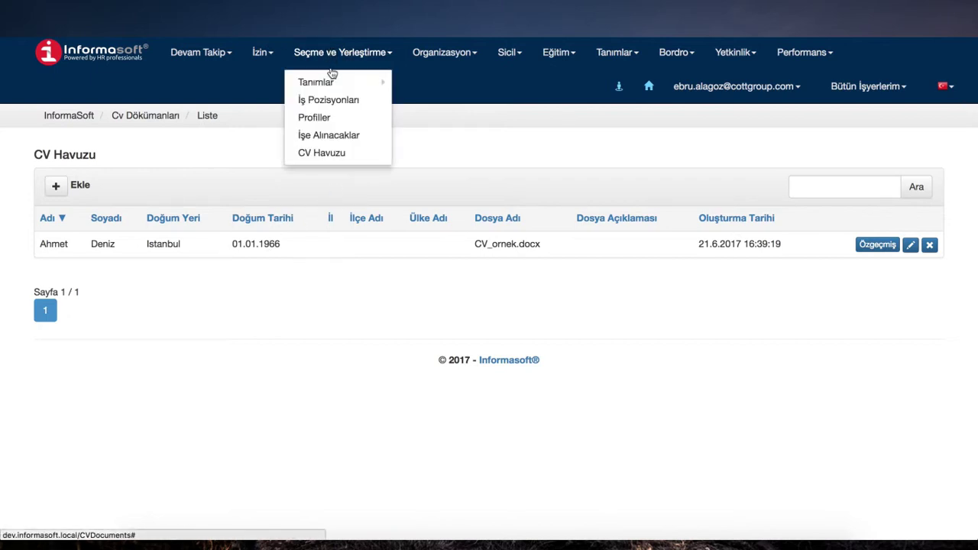
{"action": "left_click", "coordinate": [324, 119]}
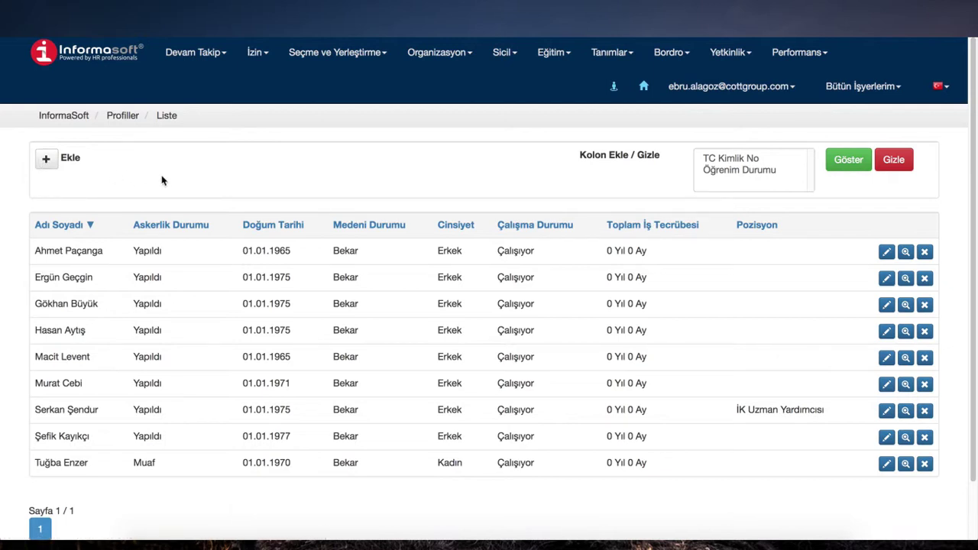
{"action": "left_click", "coordinate": [341, 56]}
{"action": "left_click", "coordinate": [329, 153]}
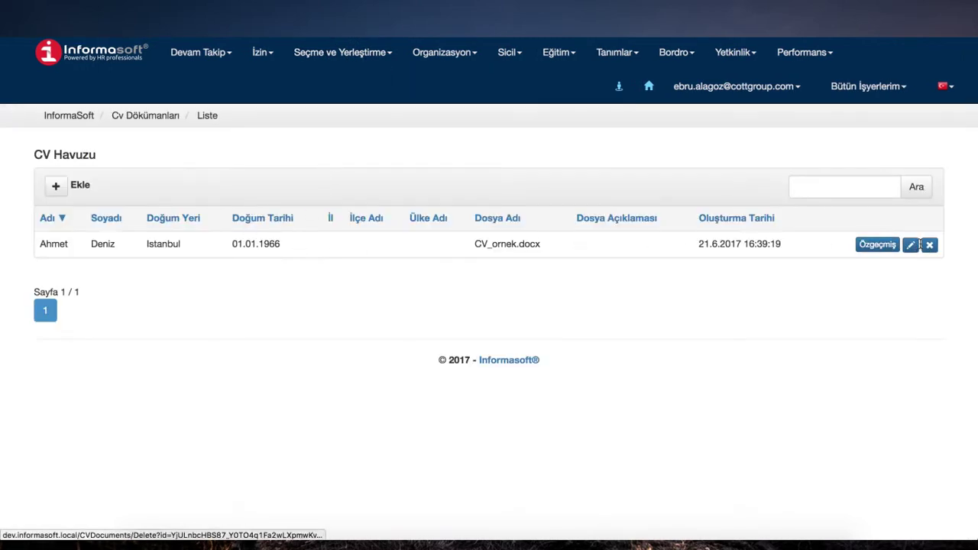
Step: Create and save a new profile from the uploaded CV with its İş Deneyimleri shown
{"action": "left_click", "coordinate": [912, 245]}
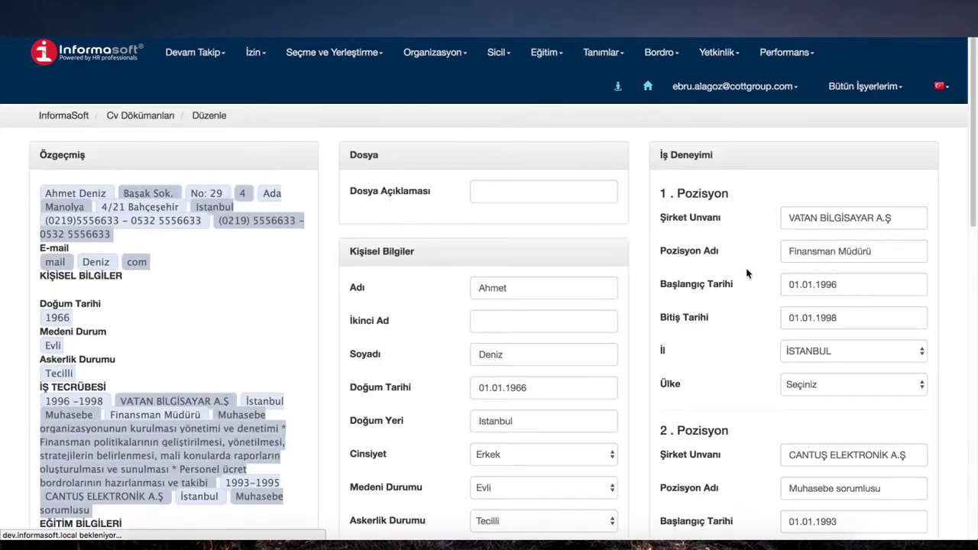
{"action": "scroll", "coordinate": [553, 251], "scroll_direction": "down", "scroll_amount": 15}
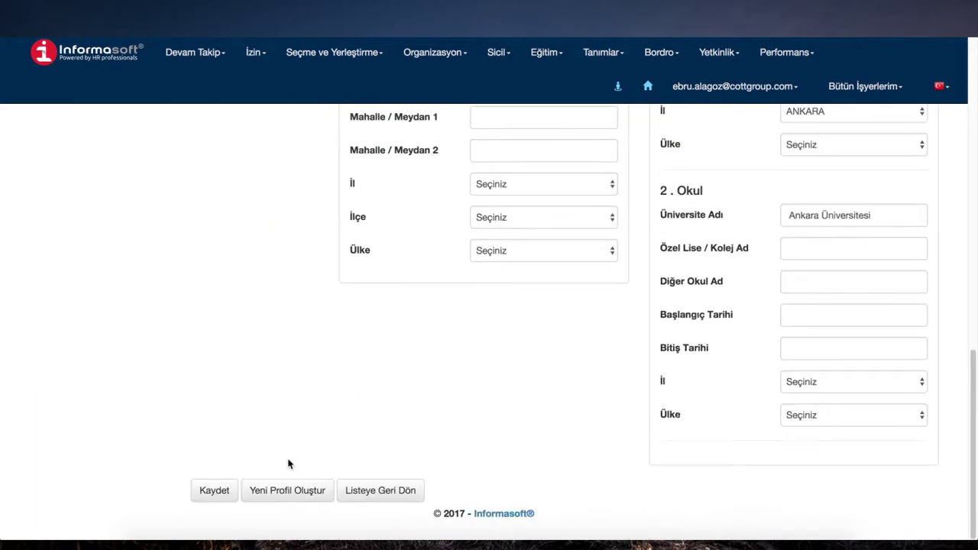
{"action": "left_click", "coordinate": [297, 489]}
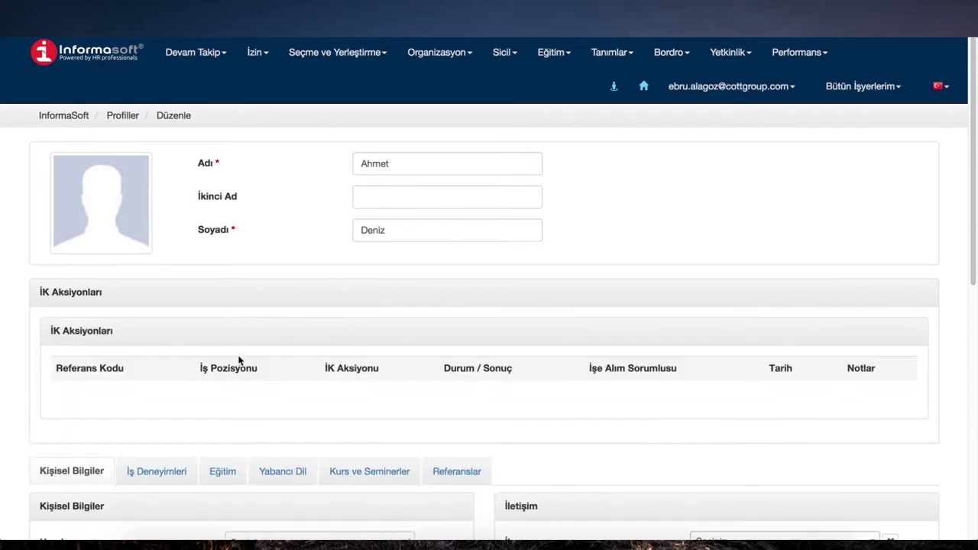
{"action": "scroll", "coordinate": [198, 397], "scroll_direction": "down", "scroll_amount": 3}
{"action": "left_click", "coordinate": [171, 264]}
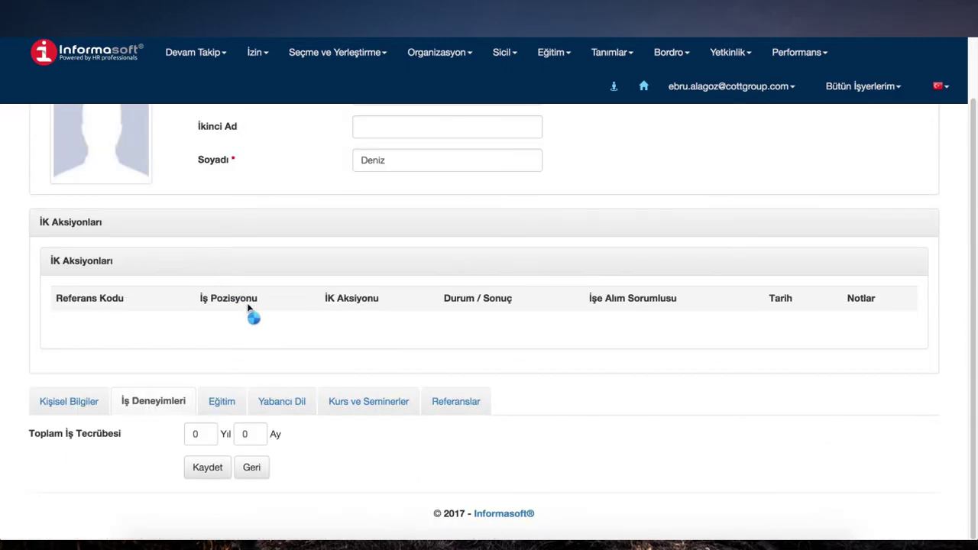
{"action": "scroll", "coordinate": [267, 324], "scroll_direction": "down", "scroll_amount": 3}
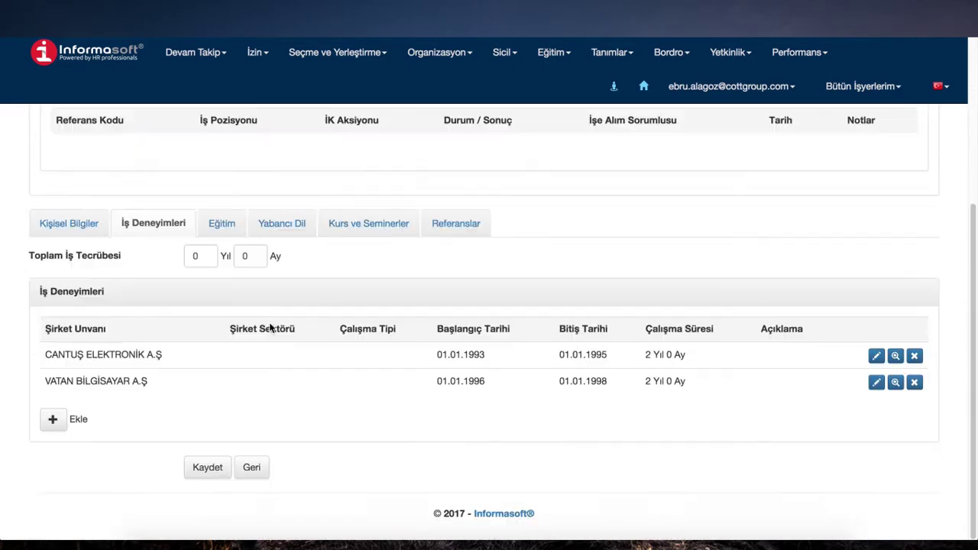
{"action": "left_click", "coordinate": [212, 469]}
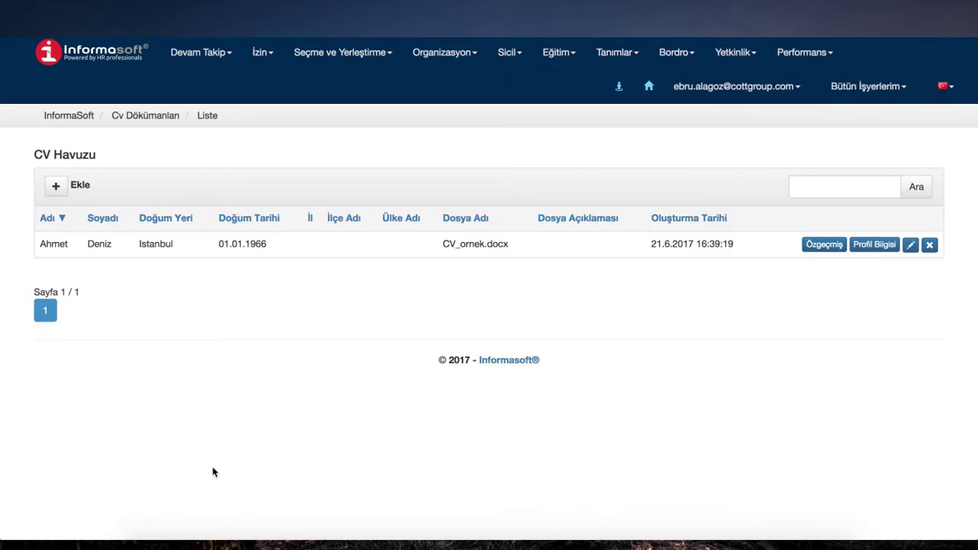
Step: Check the Profiller list for the new Finansman Müdürü profile
{"action": "left_click", "coordinate": [310, 52]}
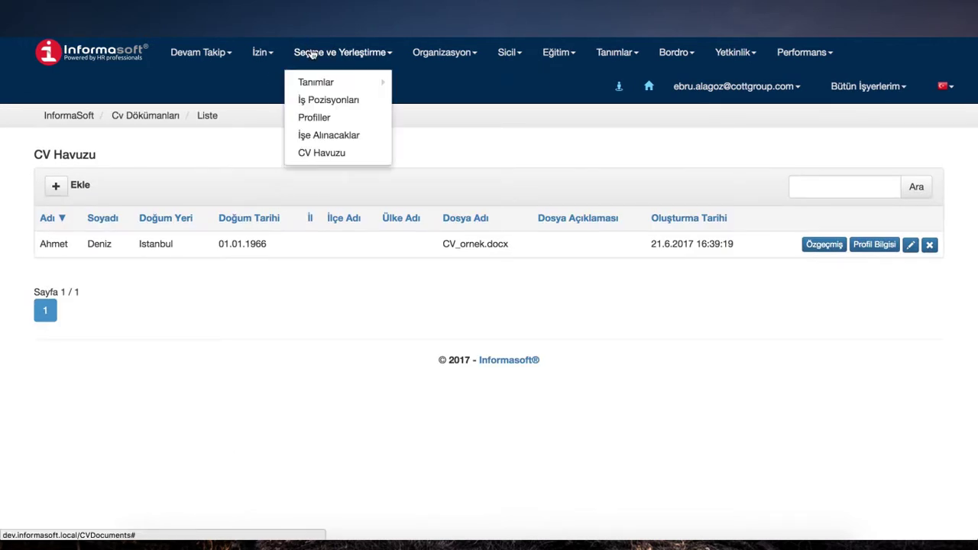
{"action": "left_click", "coordinate": [326, 119]}
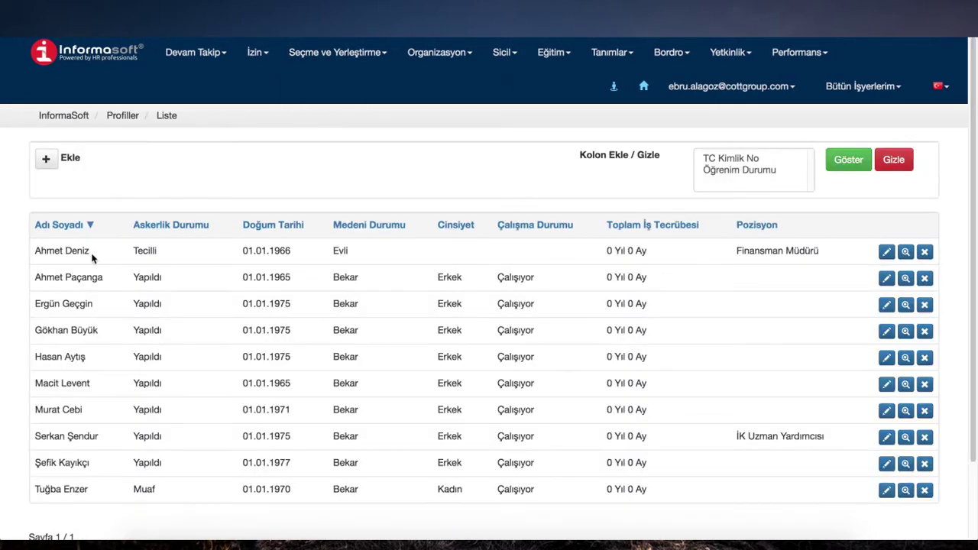
{"action": "left_click_drag", "start_coordinate": [129, 253], "coordinate": [786, 260]}
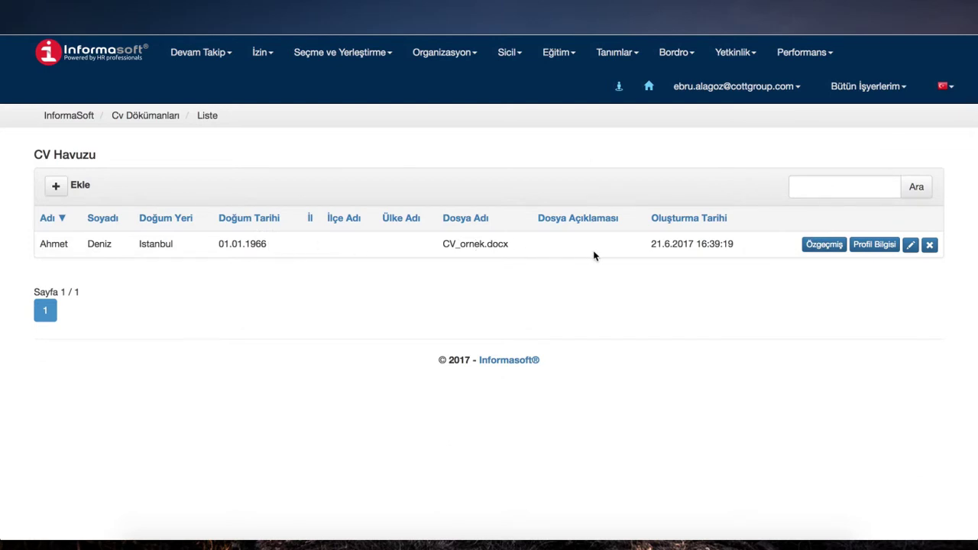
{"action": "left_click", "coordinate": [357, 57]}
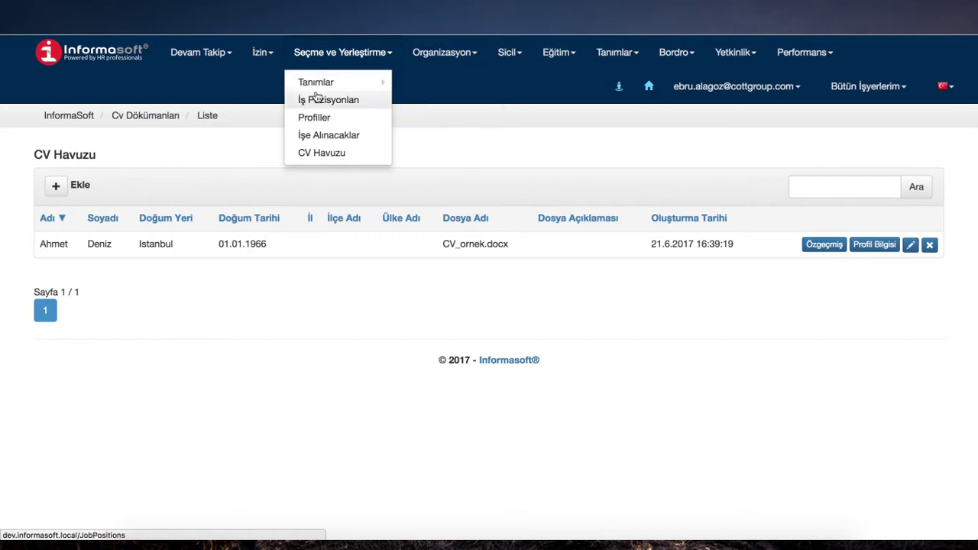
Step: Add the candidate, searched by name, to JBMH500 İşe Alım Uzmanı and open their profile
{"action": "left_click", "coordinate": [317, 97]}
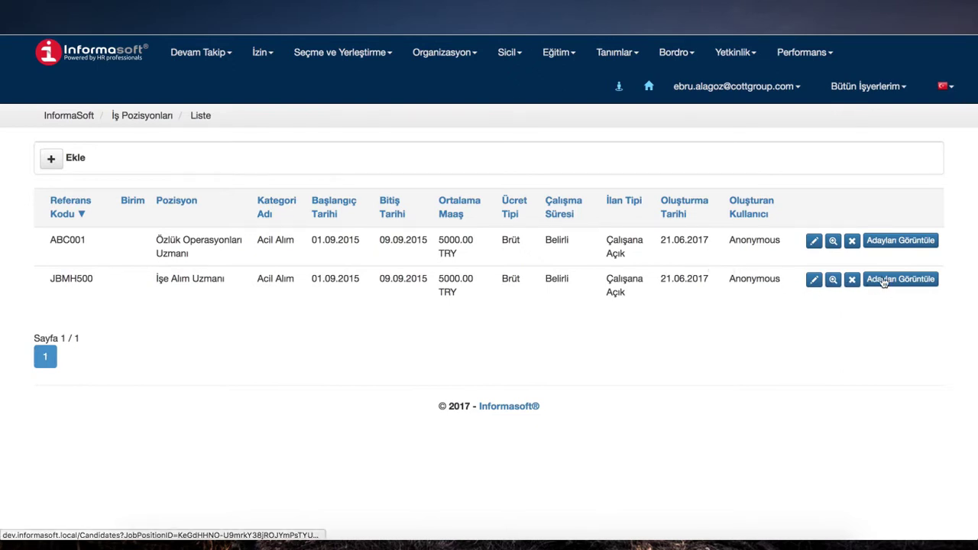
{"action": "left_click", "coordinate": [890, 280]}
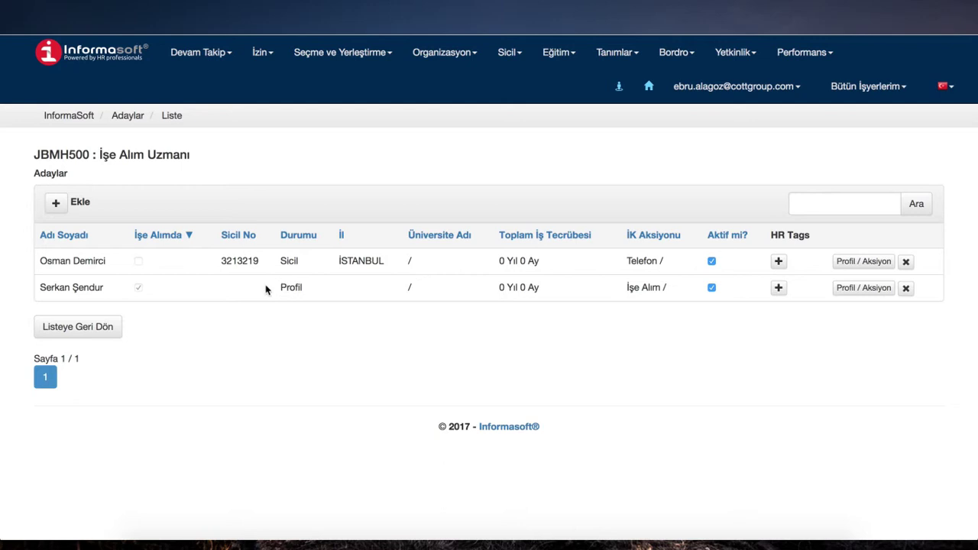
{"action": "left_click", "coordinate": [55, 203]}
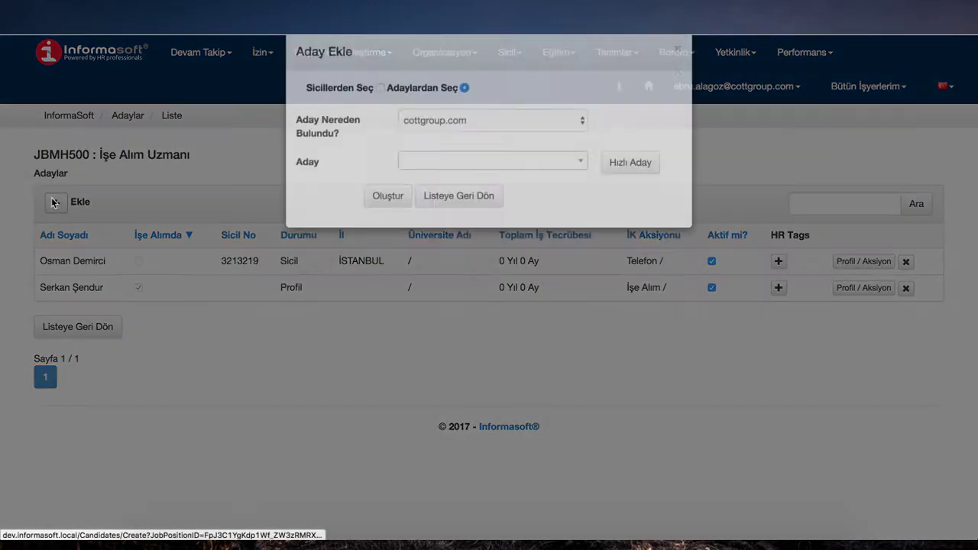
{"action": "left_click", "coordinate": [405, 185]}
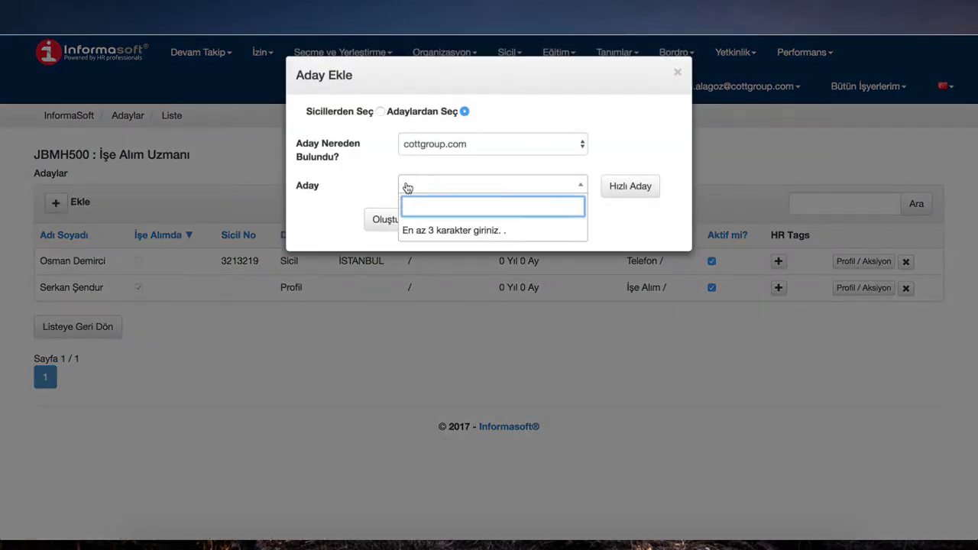
{"action": "type", "text": "Ahm"}
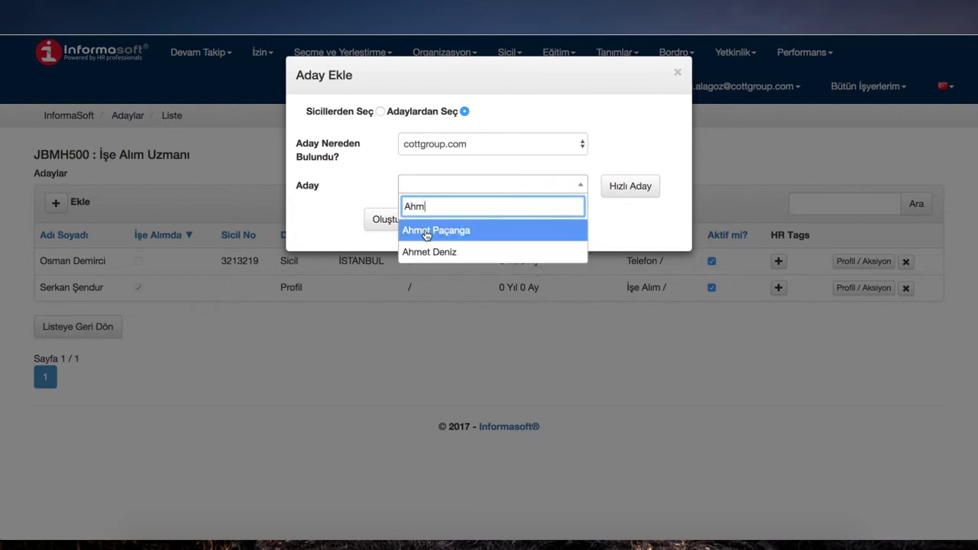
{"action": "left_click", "coordinate": [428, 252]}
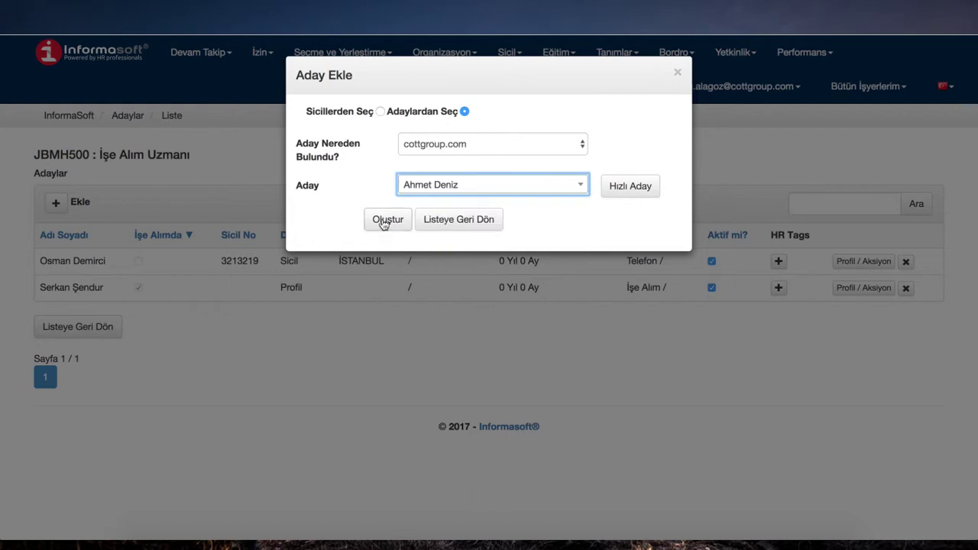
{"action": "left_click", "coordinate": [384, 221]}
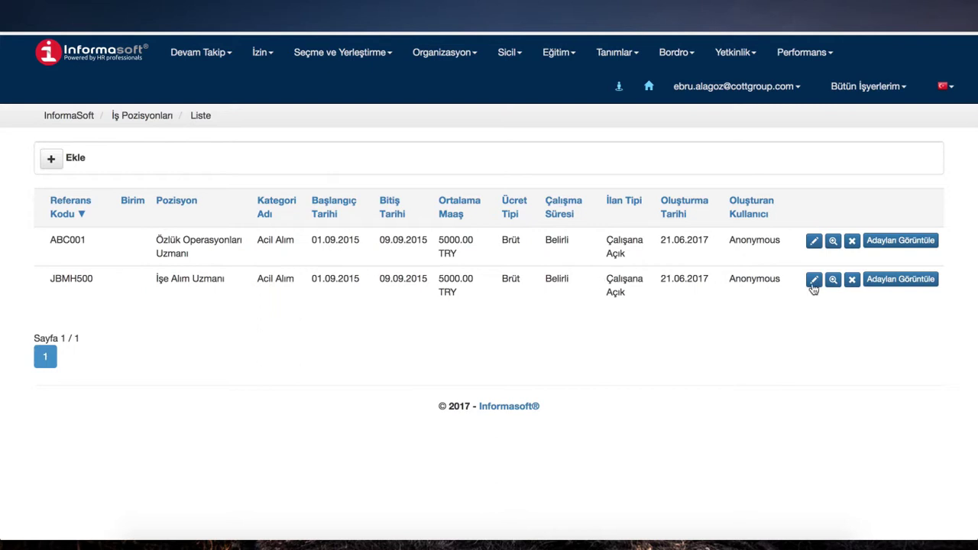
{"action": "left_click", "coordinate": [899, 280]}
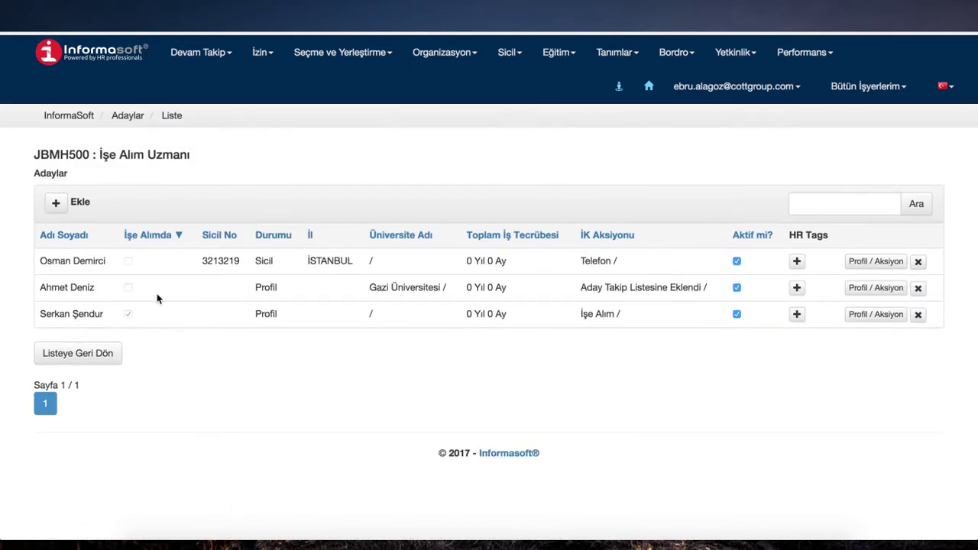
{"action": "left_click", "coordinate": [862, 291]}
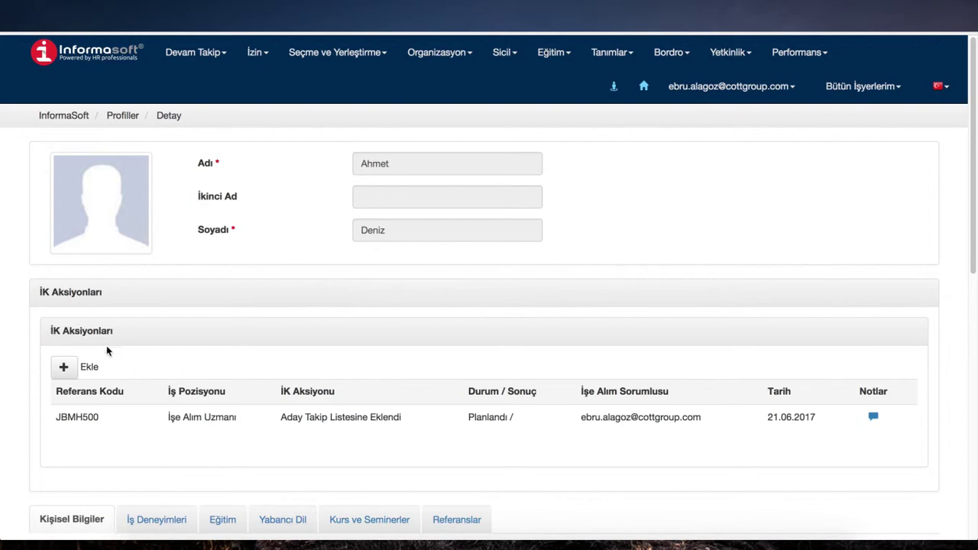
Step: Record a Mülakat HR action with status Planlandı
{"action": "left_click", "coordinate": [65, 367]}
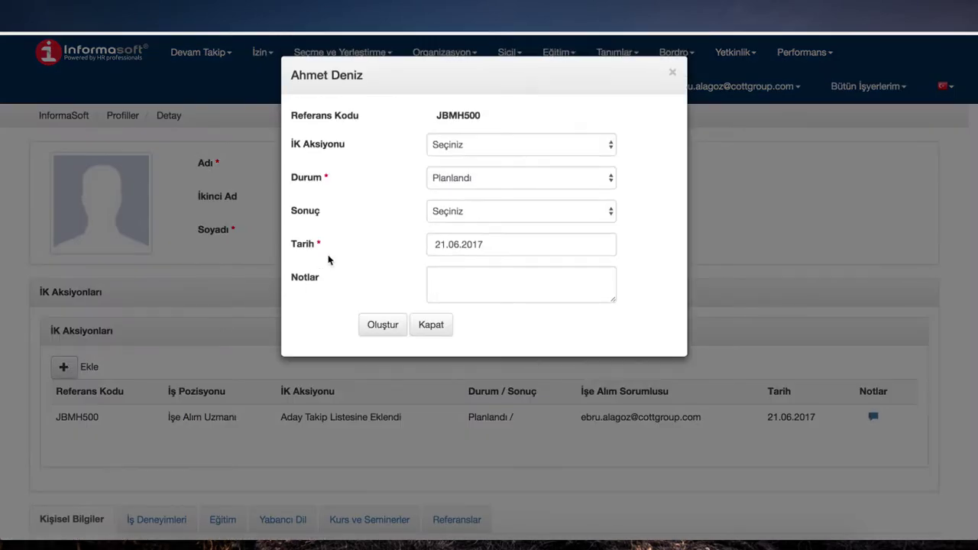
{"action": "left_click", "coordinate": [451, 145]}
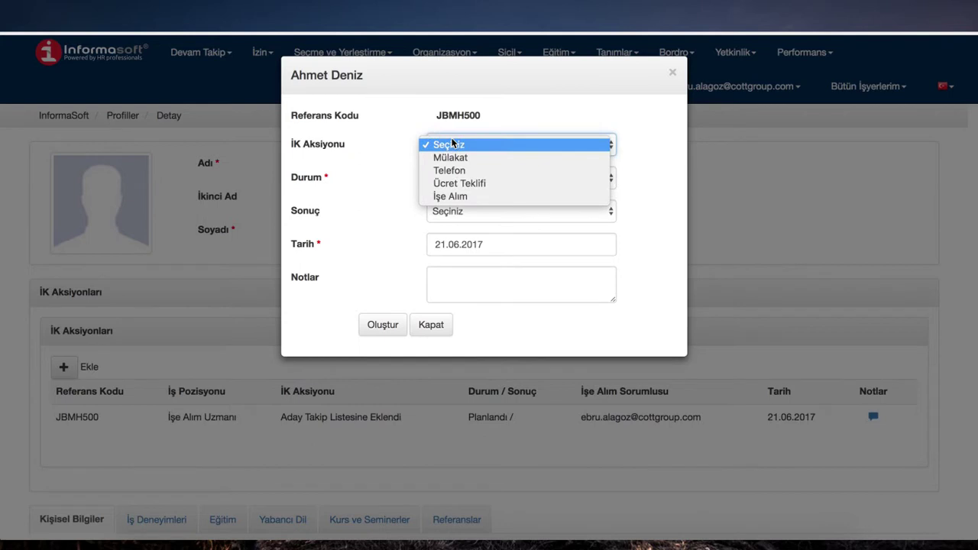
{"action": "left_click", "coordinate": [459, 158]}
{"action": "left_click", "coordinate": [474, 179]}
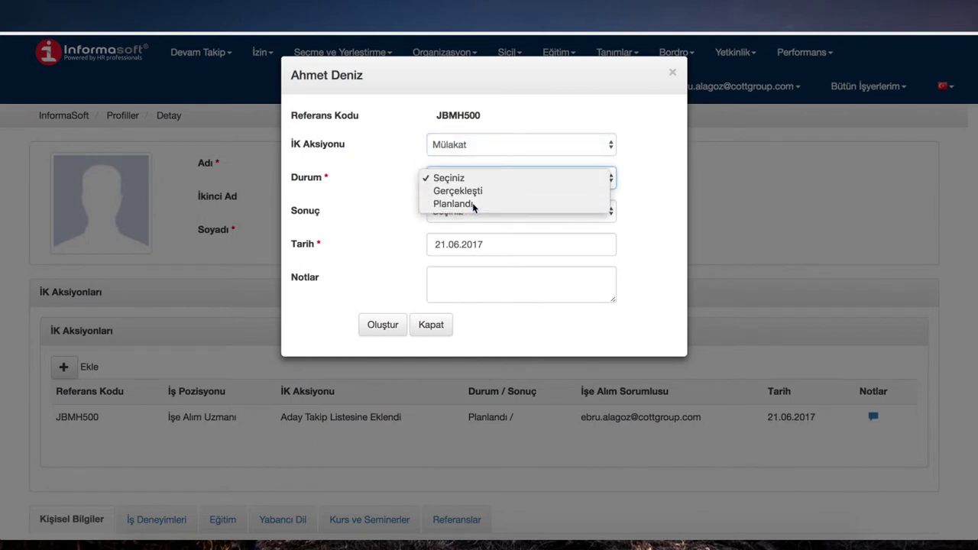
{"action": "left_click", "coordinate": [474, 204]}
{"action": "left_click", "coordinate": [378, 325]}
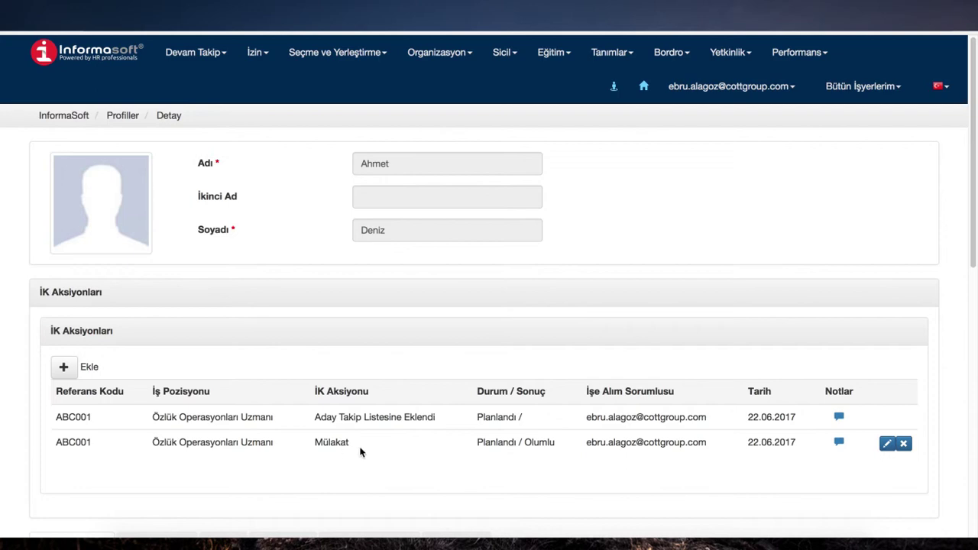
Step: Record a second HR action of type İşe Alım
{"action": "left_click", "coordinate": [65, 370]}
{"action": "left_click", "coordinate": [485, 144]}
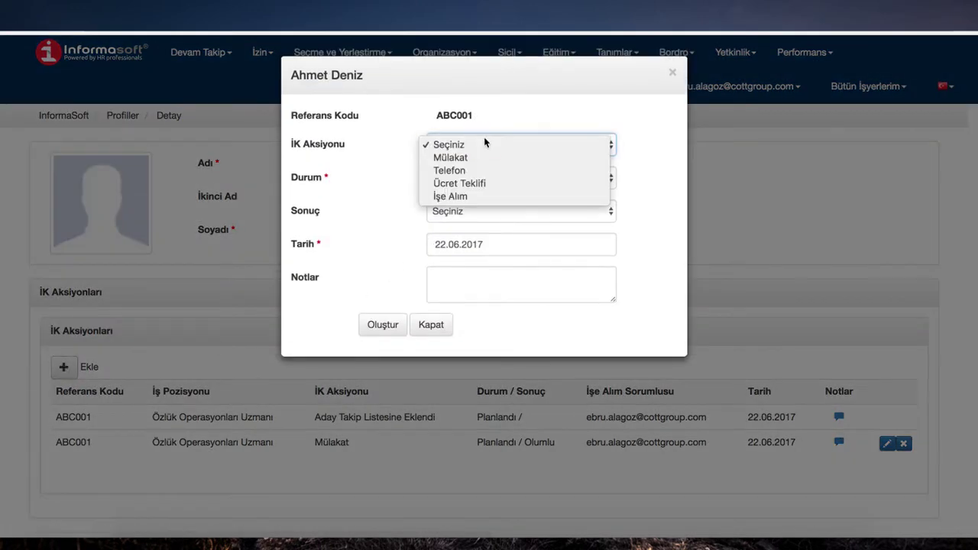
{"action": "left_click", "coordinate": [476, 196]}
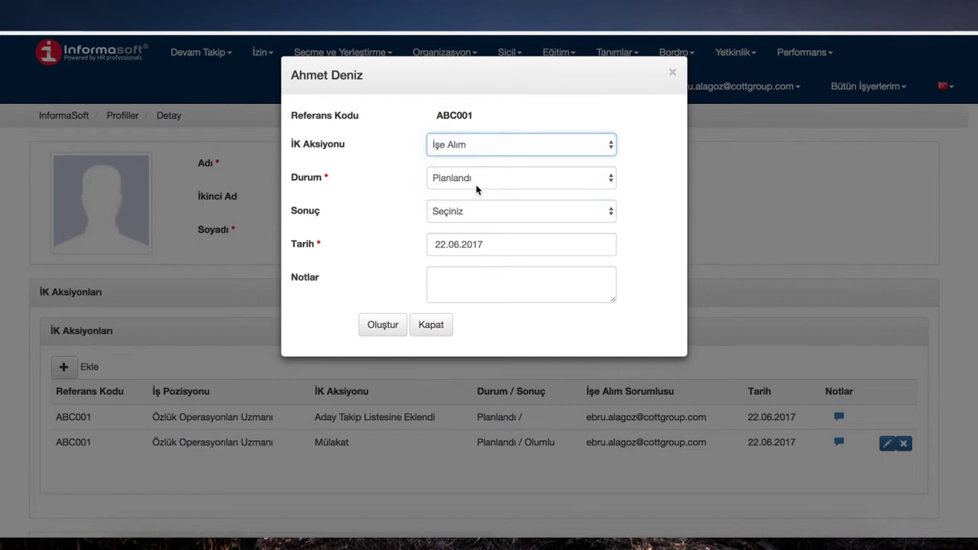
{"action": "left_click", "coordinate": [382, 325]}
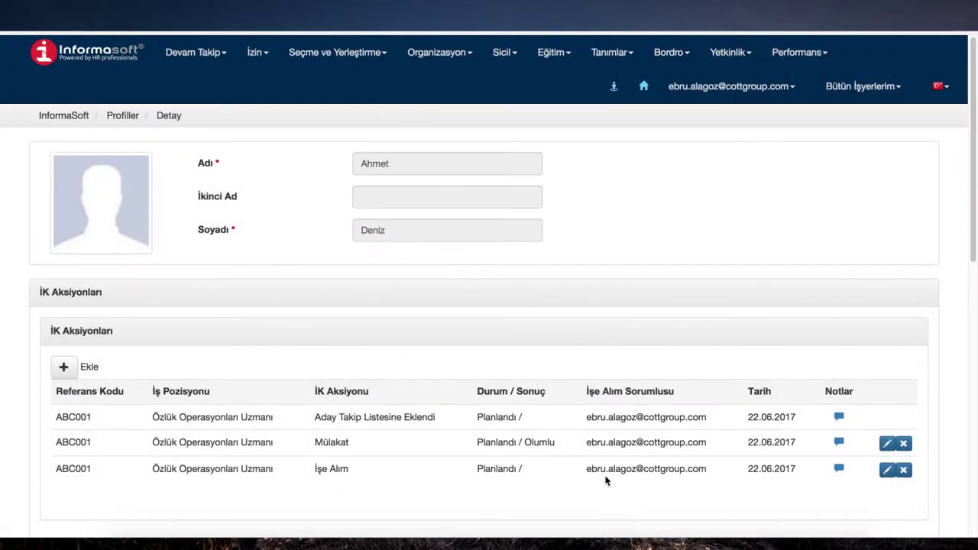
Step: Hire the candidate from İşe Alınacaklar, entering their registry number and birth date
{"action": "left_click", "coordinate": [330, 53]}
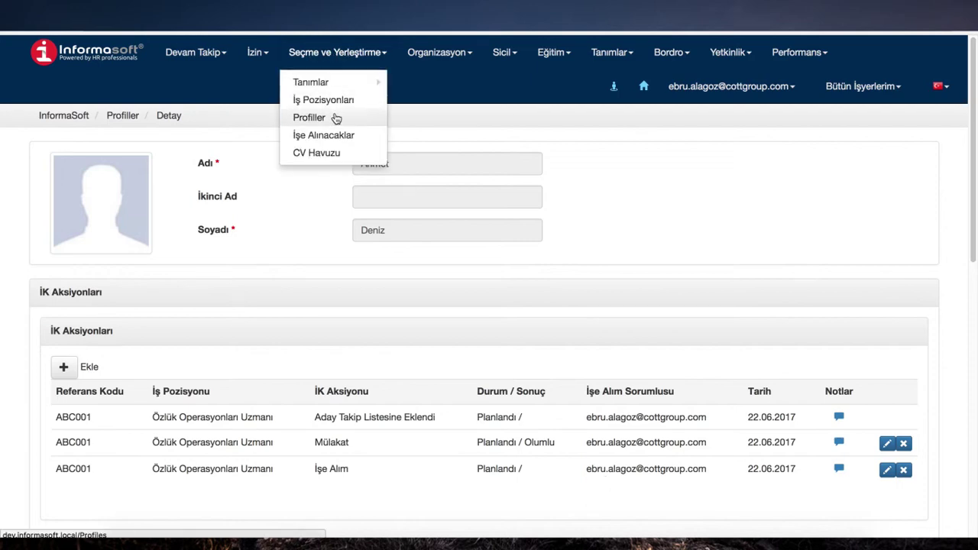
{"action": "left_click", "coordinate": [322, 135]}
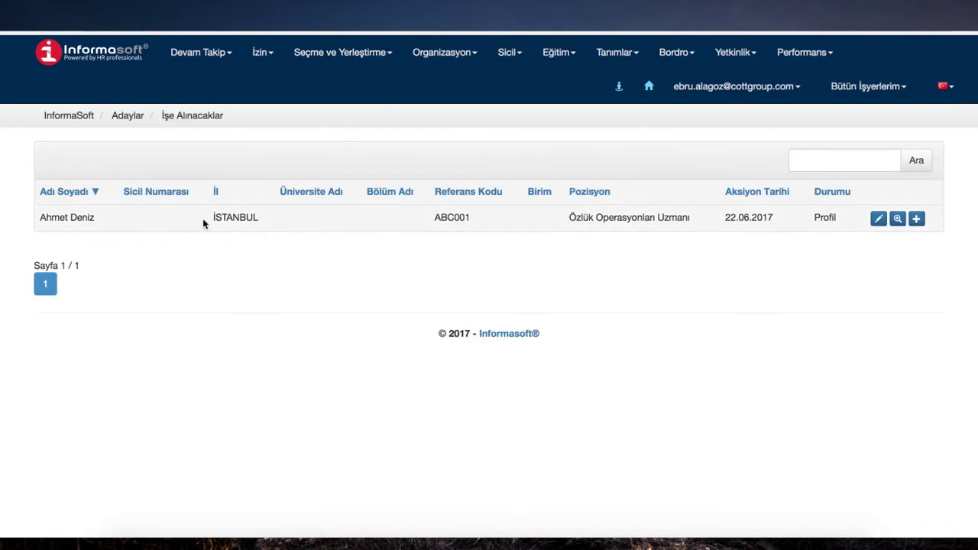
{"action": "left_click", "coordinate": [917, 219]}
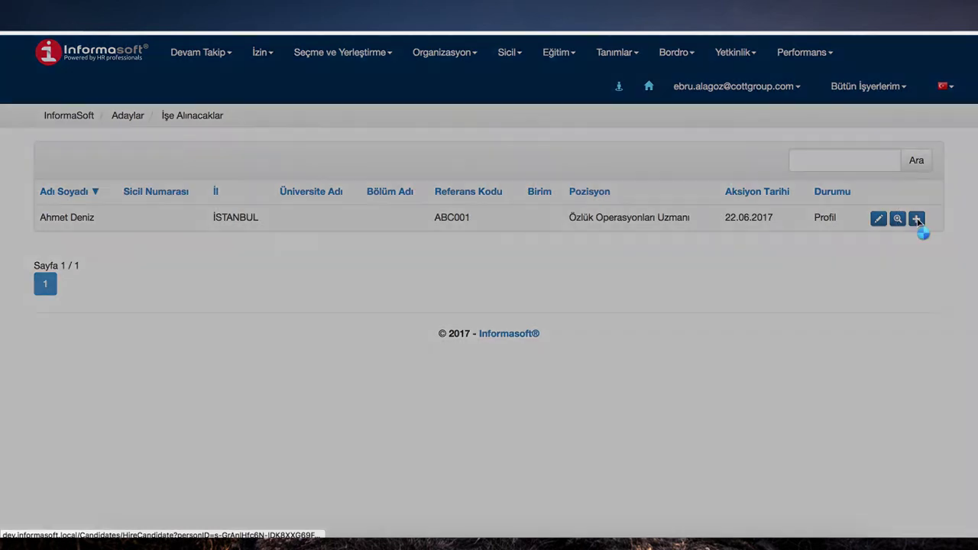
{"action": "left_click", "coordinate": [504, 151]}
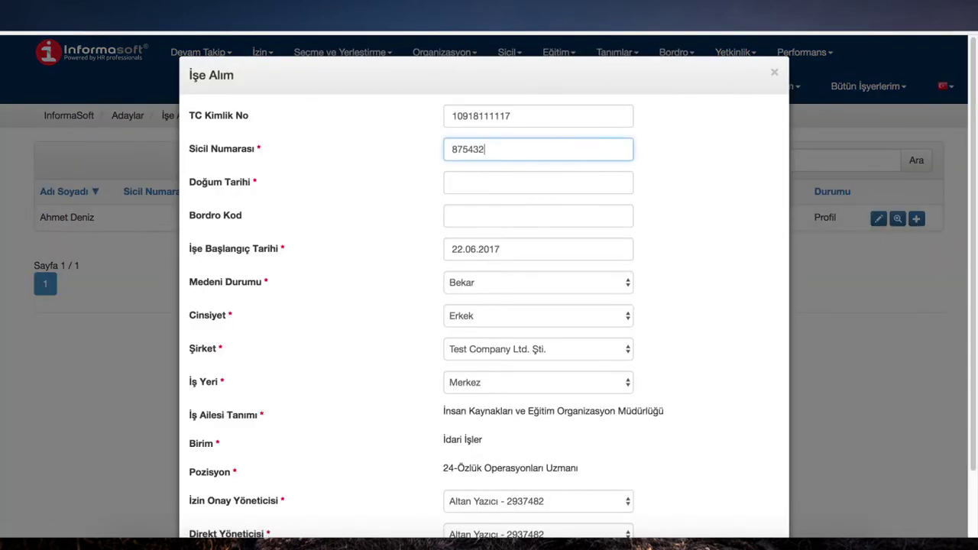
{"action": "left_click", "coordinate": [492, 180]}
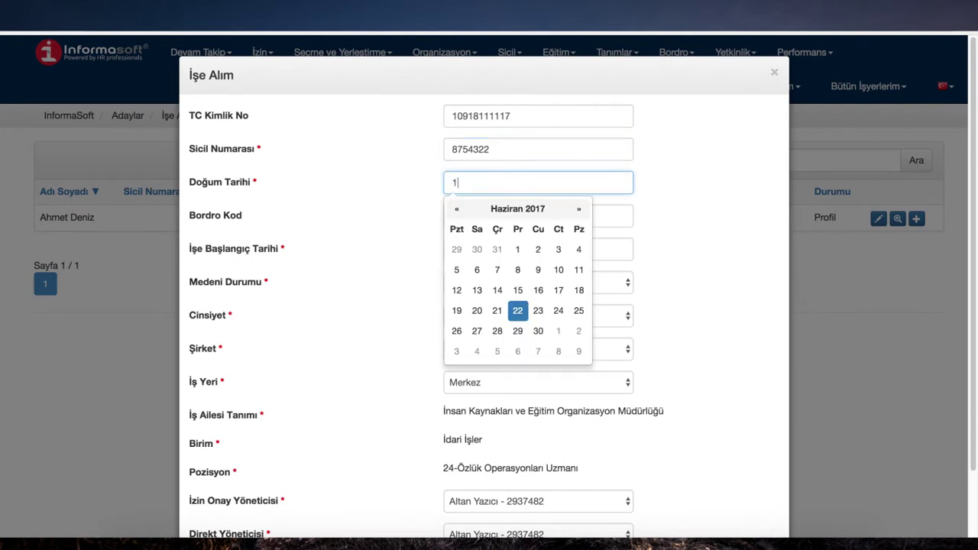
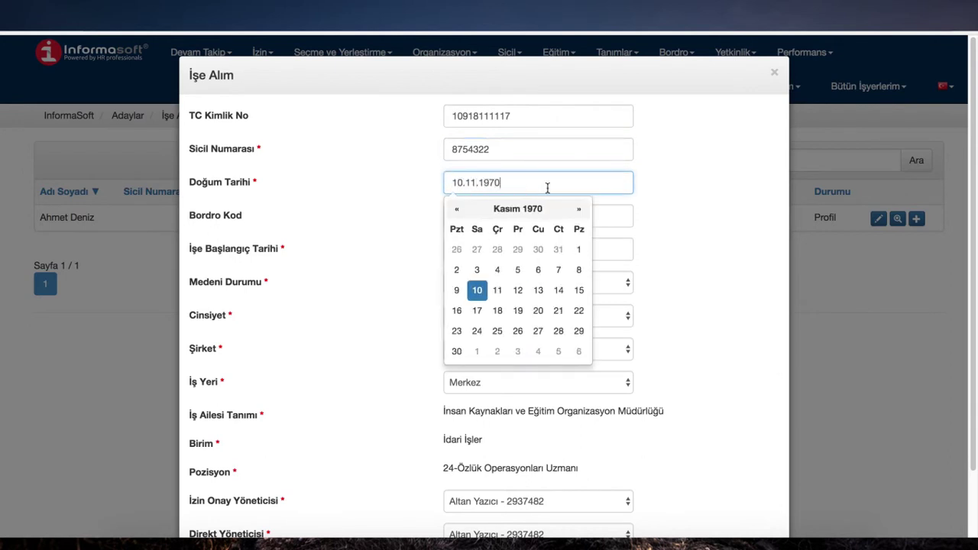
{"action": "left_click", "coordinate": [704, 219]}
{"action": "scroll", "coordinate": [667, 281], "scroll_direction": "down", "scroll_amount": 2}
{"action": "left_click", "coordinate": [313, 490]}
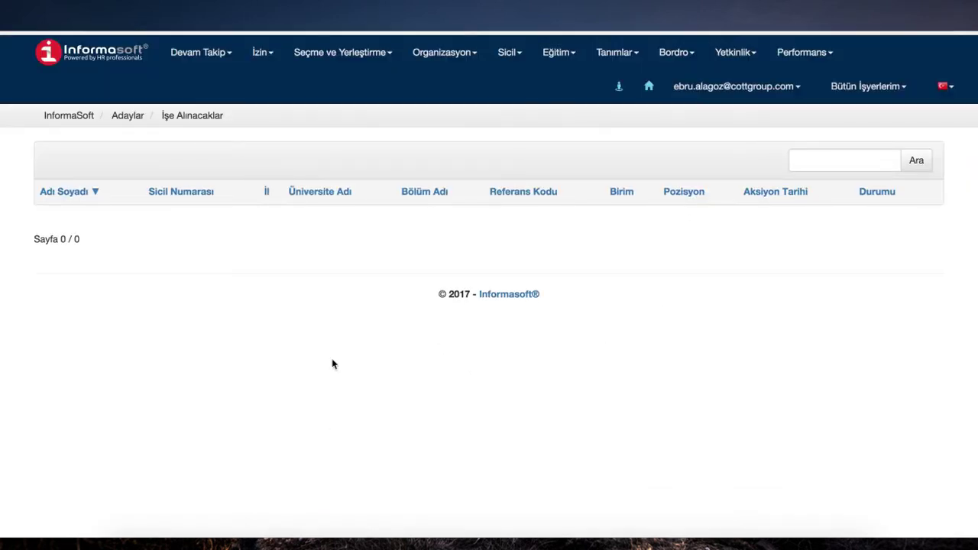
Step: Filter the Sicil > Siciller list by the hired candidate's name to show their Özlük Operasyonları Uzmanı record
{"action": "left_click", "coordinate": [509, 53]}
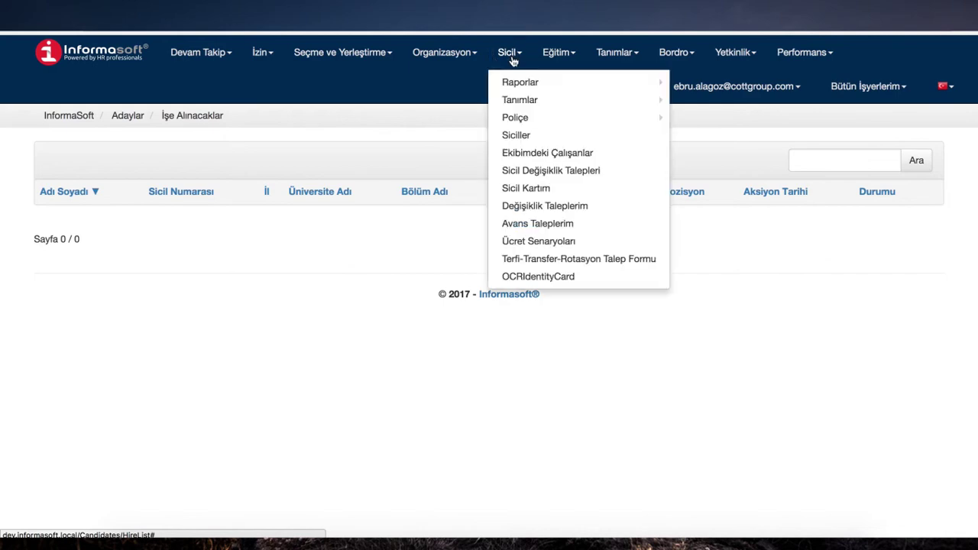
{"action": "left_click", "coordinate": [517, 135]}
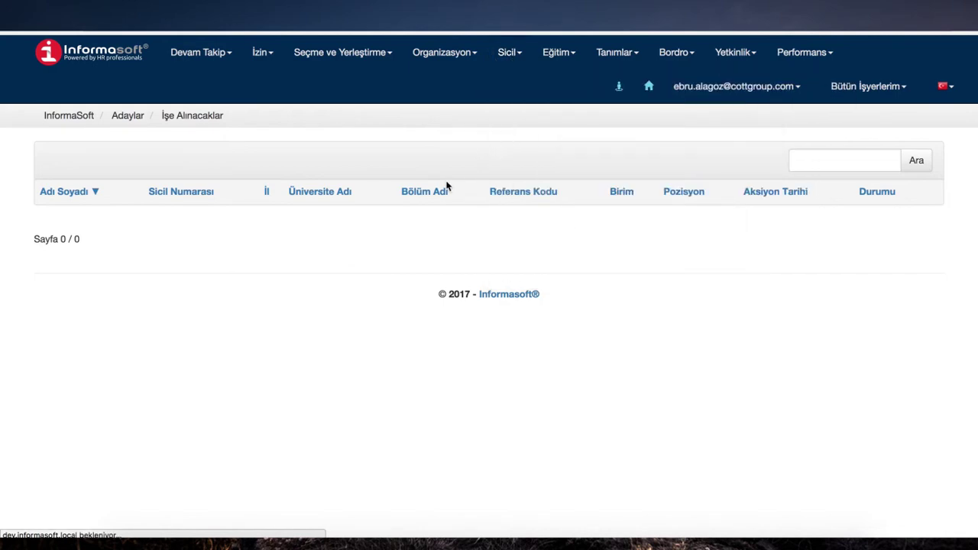
{"action": "left_click", "coordinate": [324, 192]}
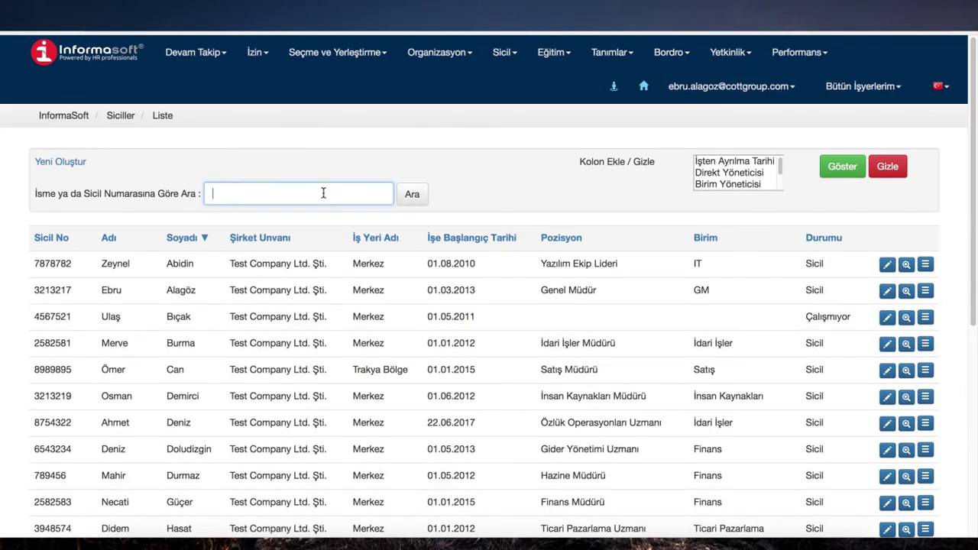
{"action": "type", "text": "Ahm"}
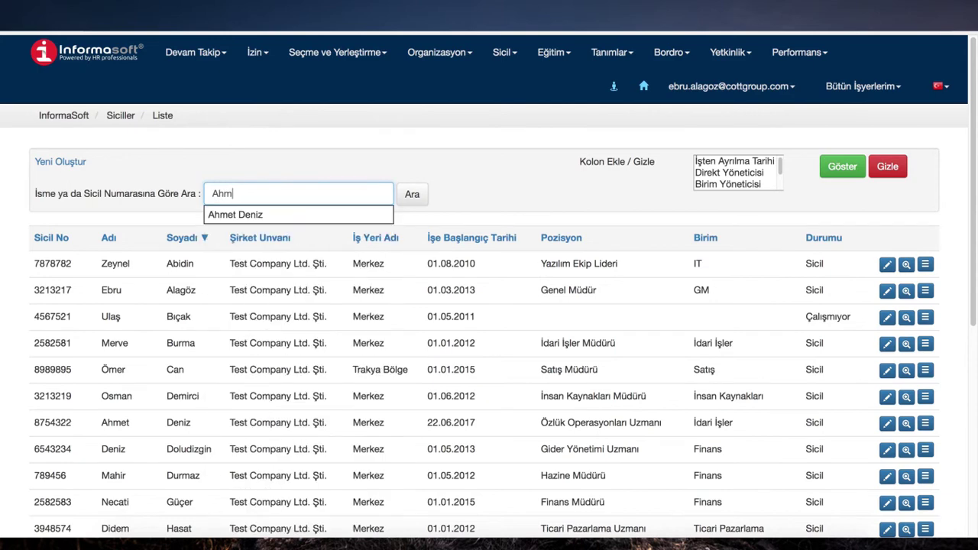
{"action": "left_click", "coordinate": [316, 215]}
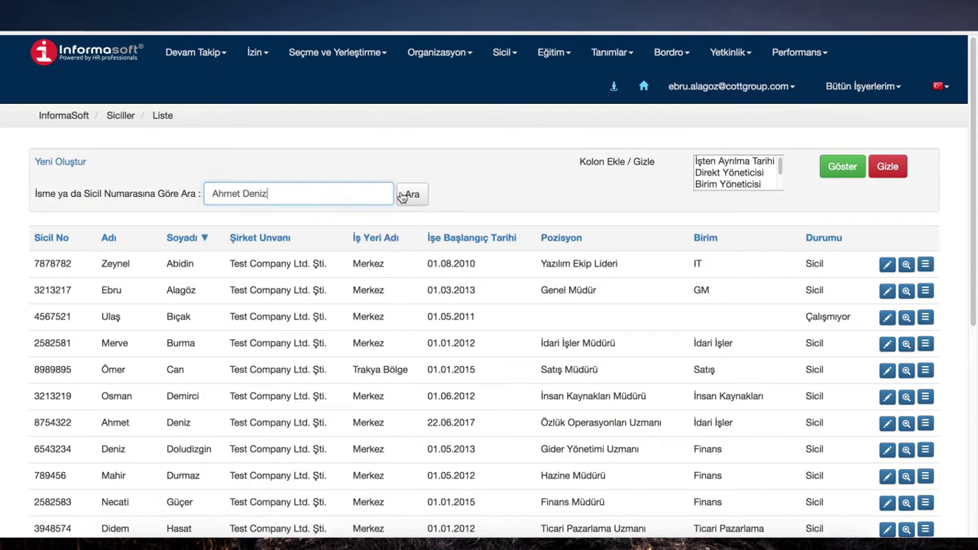
{"action": "left_click", "coordinate": [414, 196]}
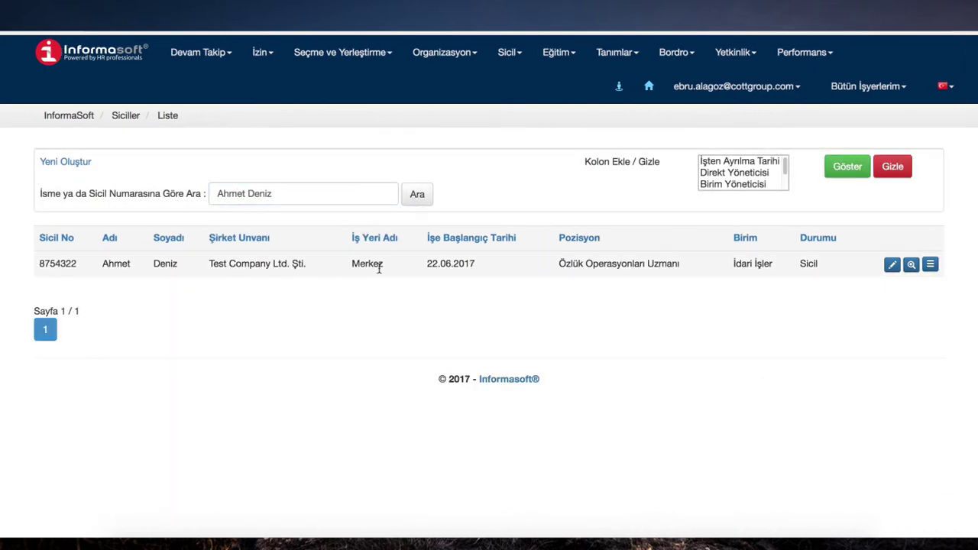